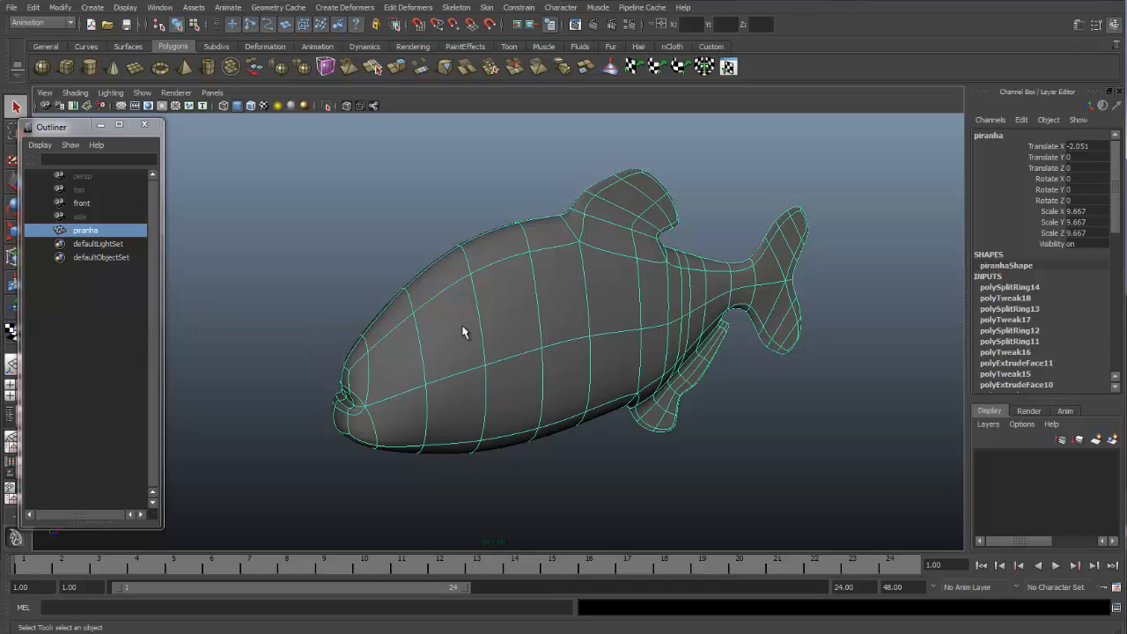
Step: Assign a new Phong material to the piranha model
{"action": "left_click_drag", "start_coordinate": [463, 329], "coordinate": [553, 324], "text": "alt"}
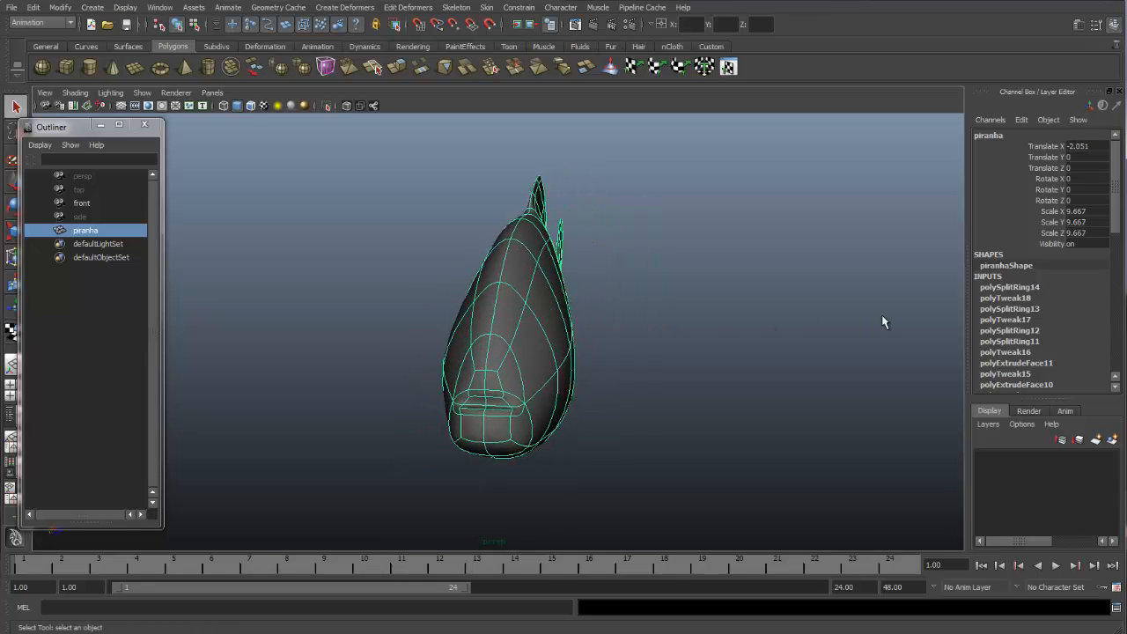
{"action": "left_click_drag", "start_coordinate": [737, 315], "coordinate": [651, 327], "text": "alt"}
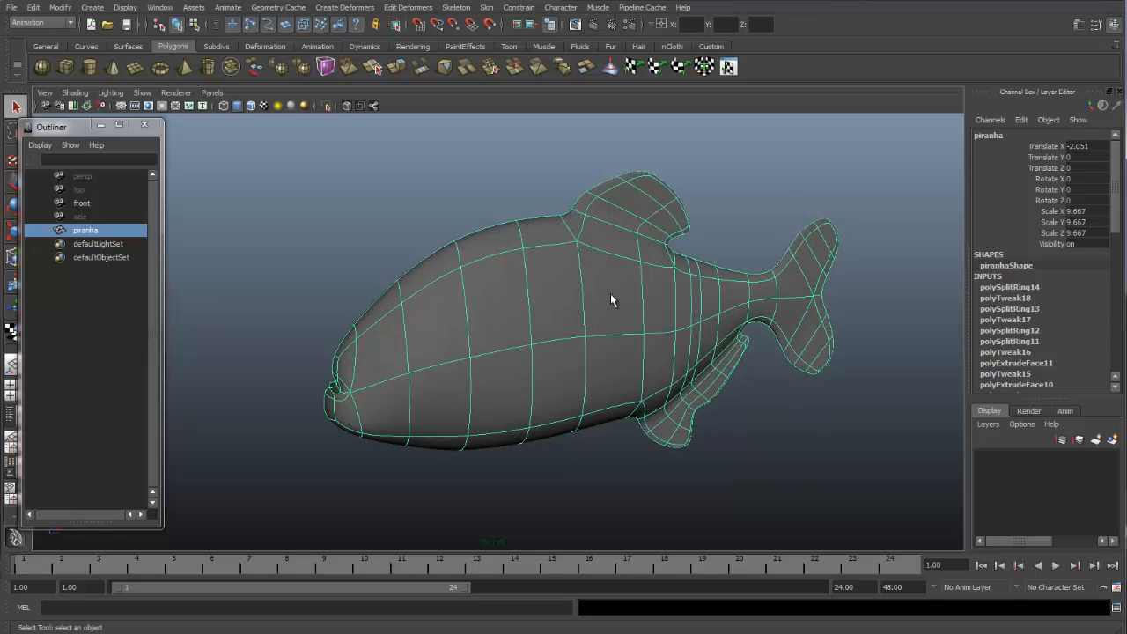
{"action": "right_click_drag", "start_coordinate": [586, 287], "coordinate": [673, 523]}
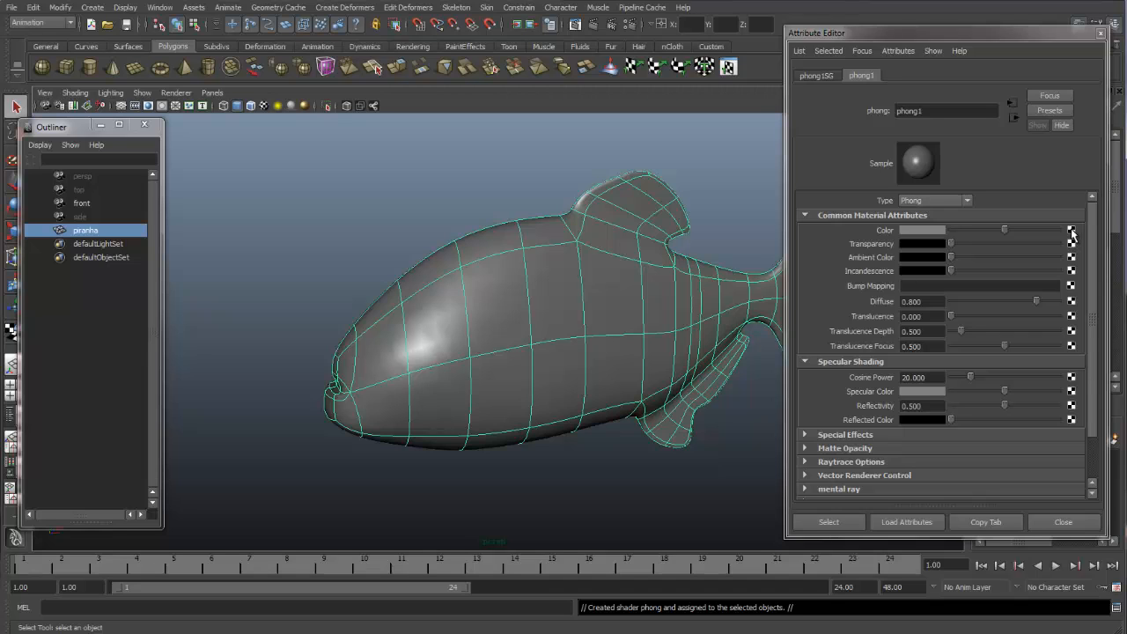
Step: Map the Phong material's color with a File texture created as a projection
{"action": "left_click", "coordinate": [1072, 230]}
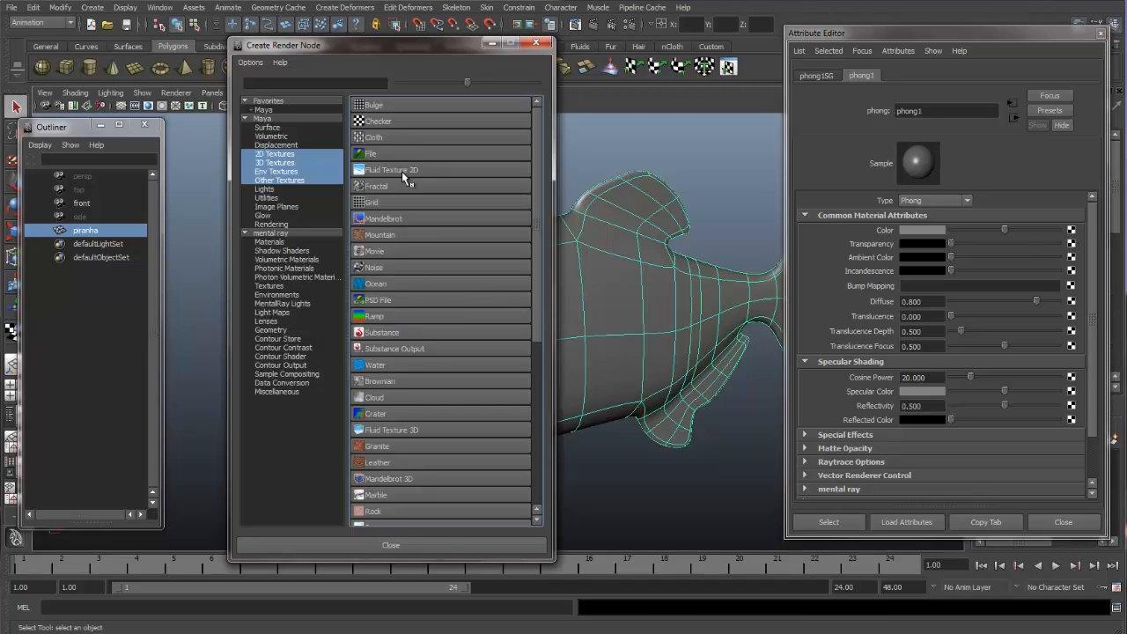
{"action": "right_click", "coordinate": [396, 153]}
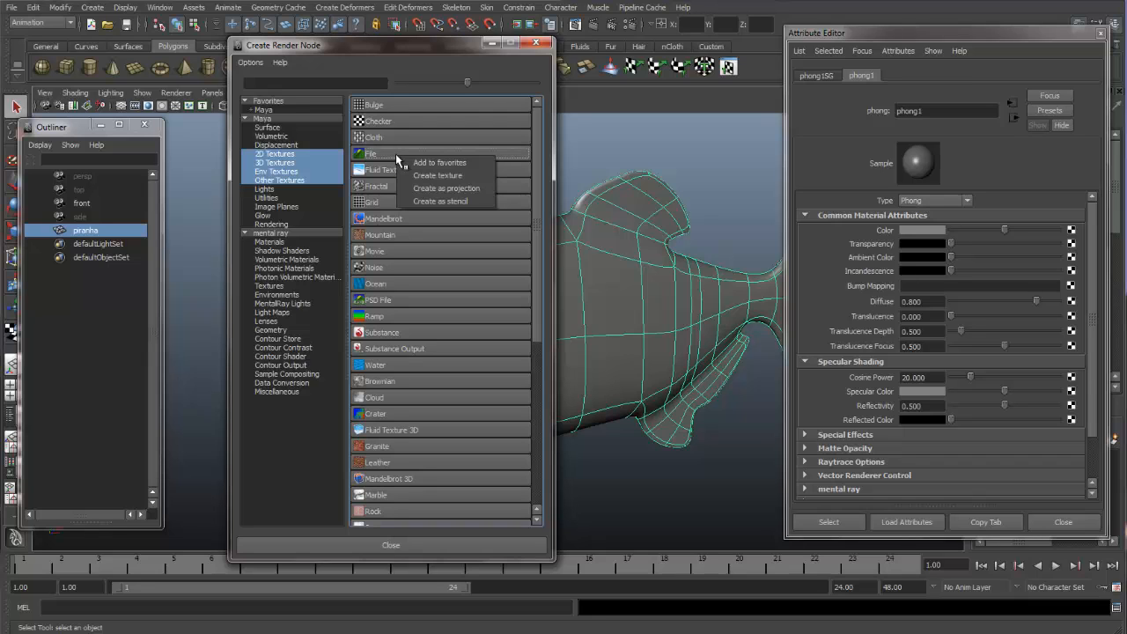
{"action": "left_click", "coordinate": [439, 189]}
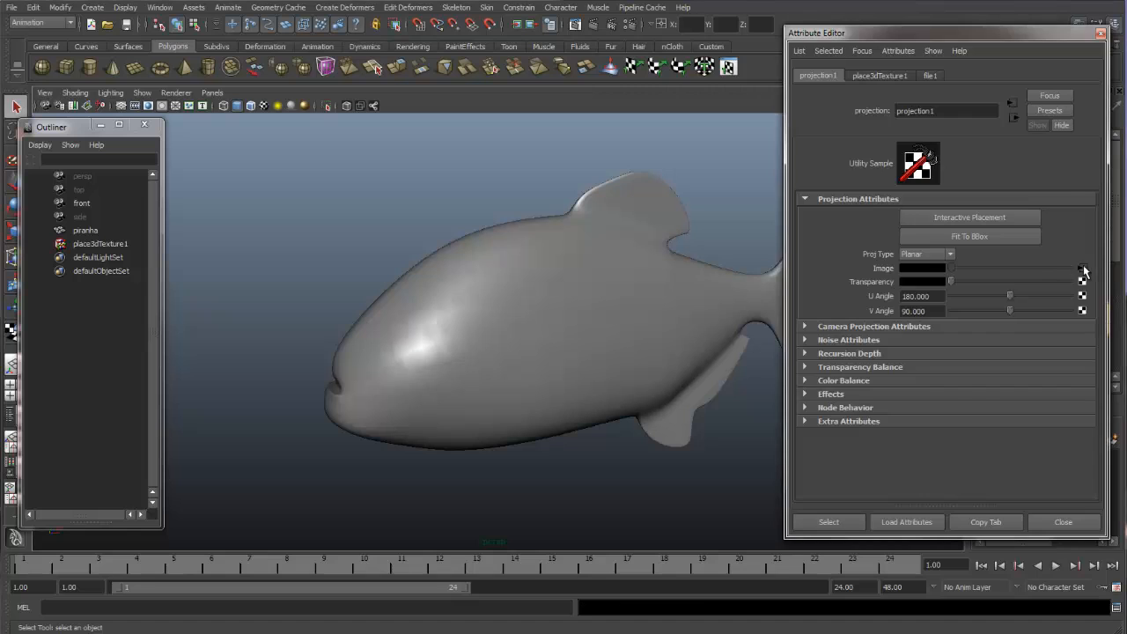
Step: Load piranha.jpg from the project1 source images as the image of the projected file texture
{"action": "left_click", "coordinate": [1081, 268]}
{"action": "left_click", "coordinate": [1049, 267]}
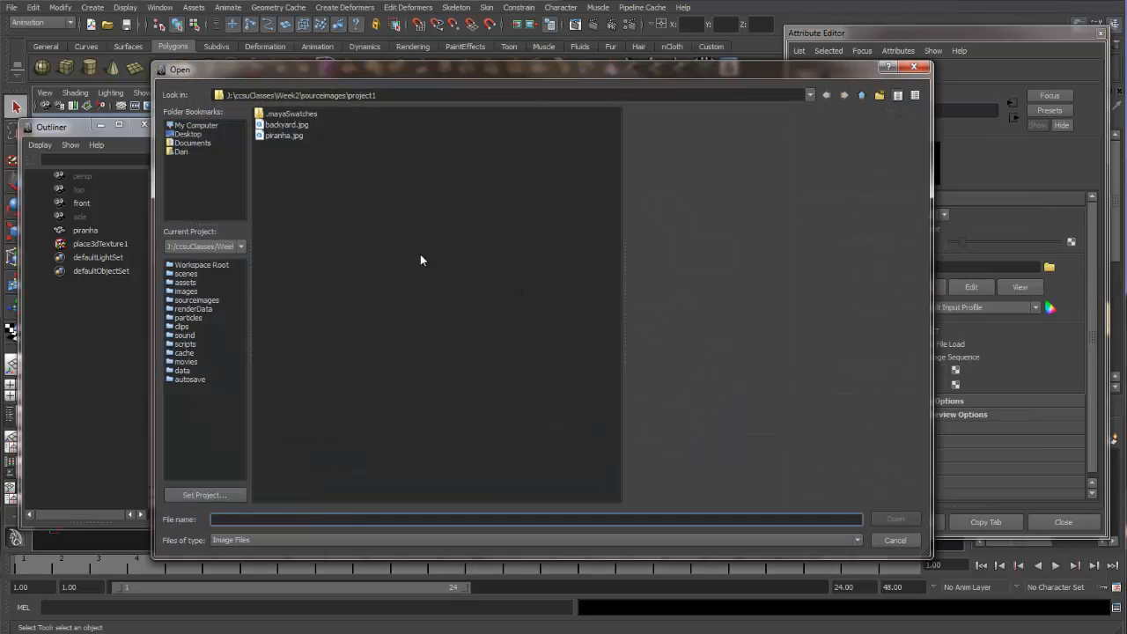
{"action": "left_click", "coordinate": [291, 136]}
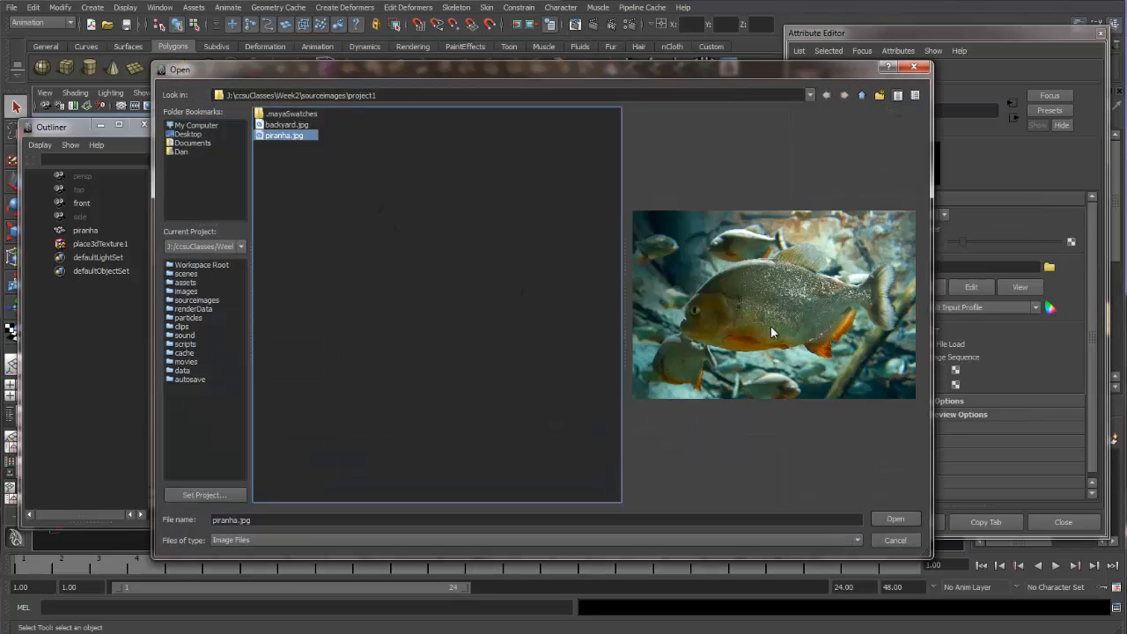
{"action": "left_click", "coordinate": [893, 520]}
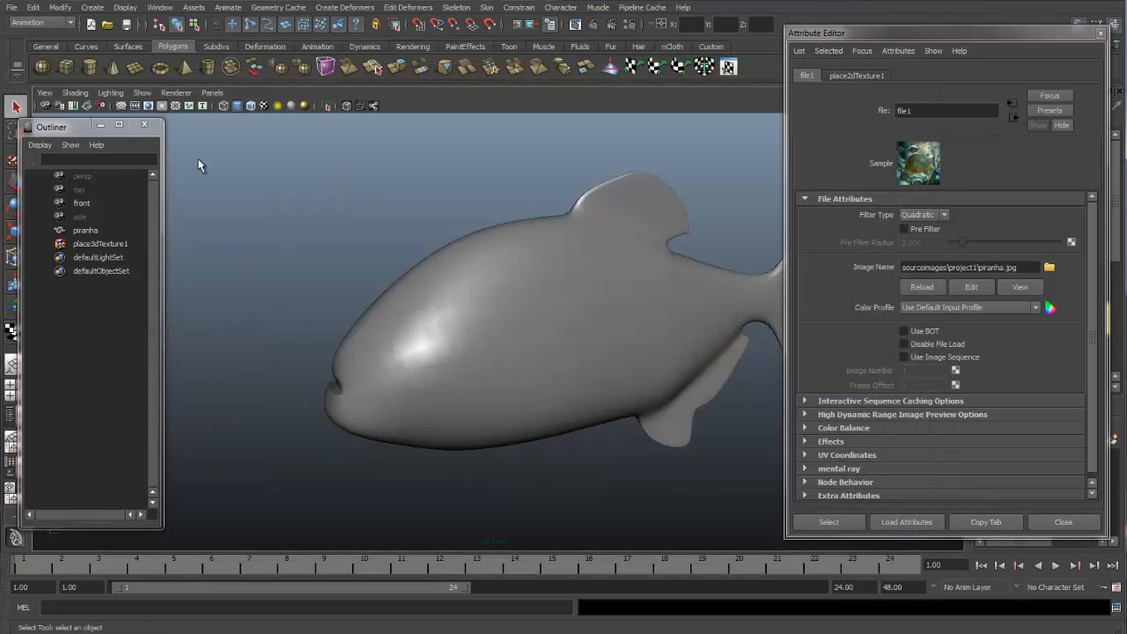
Step: Turn on Hardware Texturing in the perspective view, moving the Outliner window clear of the view's menus
{"action": "left_click_drag", "start_coordinate": [69, 132], "coordinate": [90, 149]}
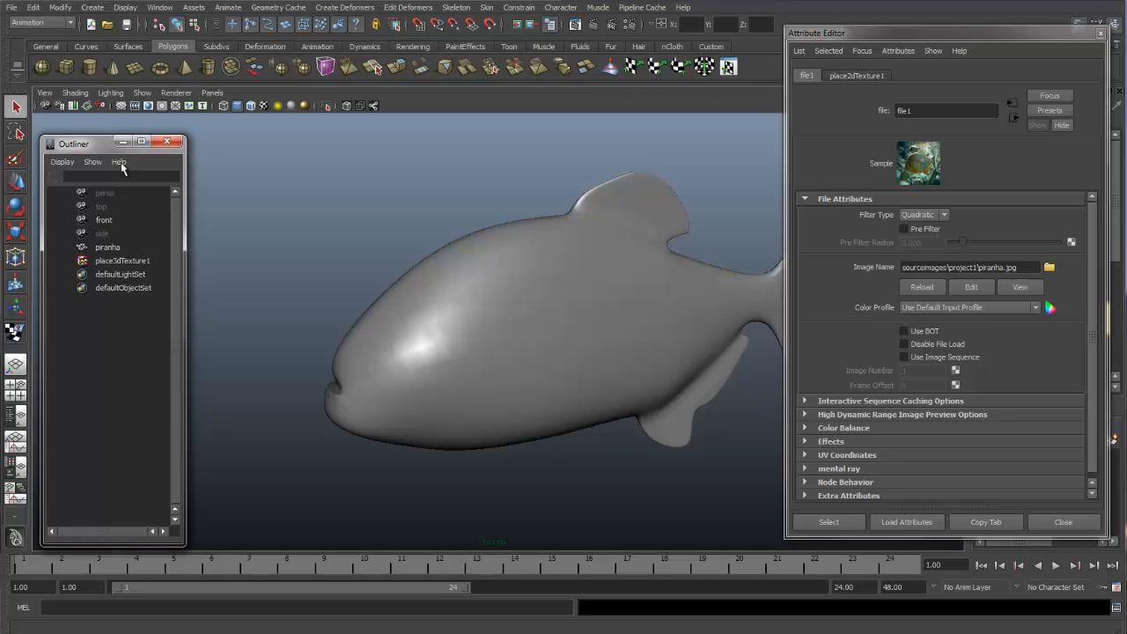
{"action": "left_click", "coordinate": [75, 93]}
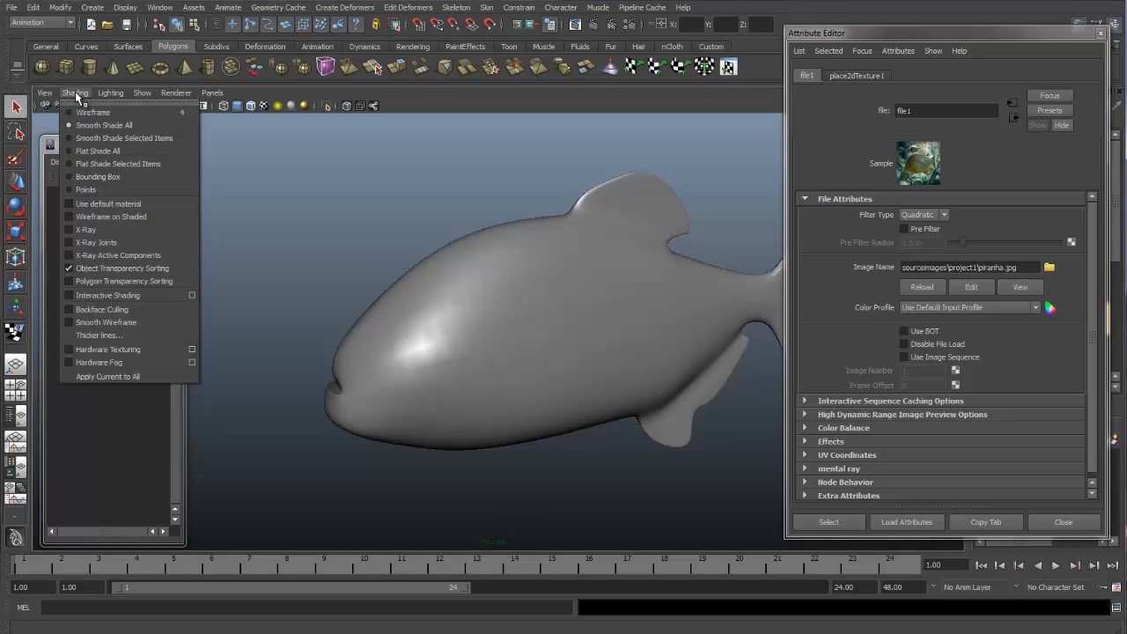
{"action": "left_click", "coordinate": [108, 350]}
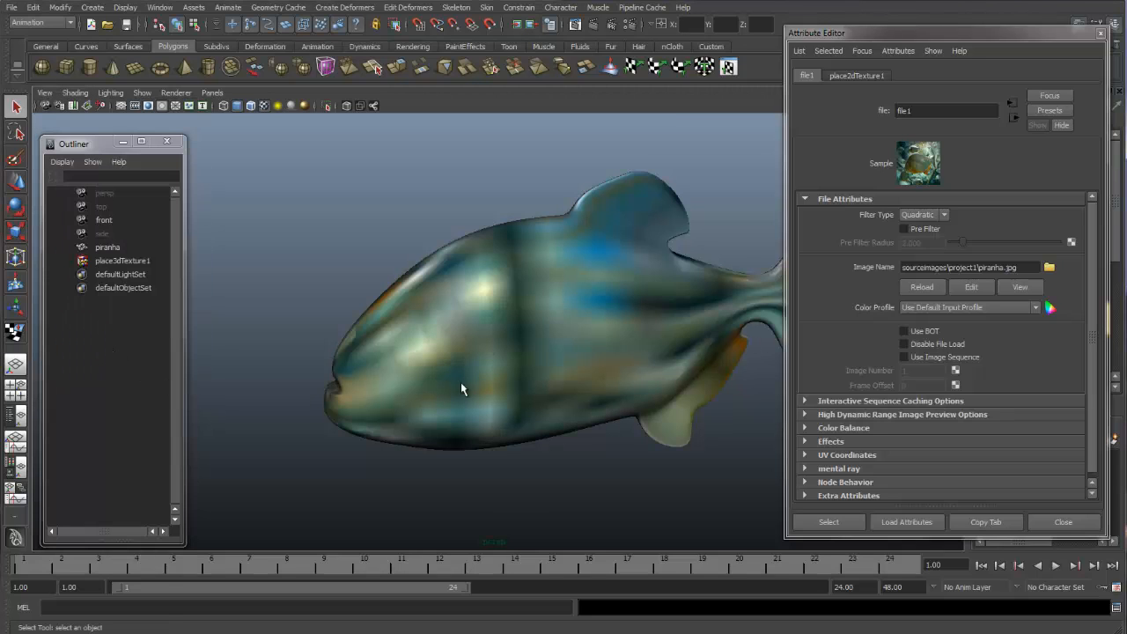
Step: Try Viewport 2.0 and set the perspective view's renderer to High Quality Rendering
{"action": "left_click", "coordinate": [176, 93]}
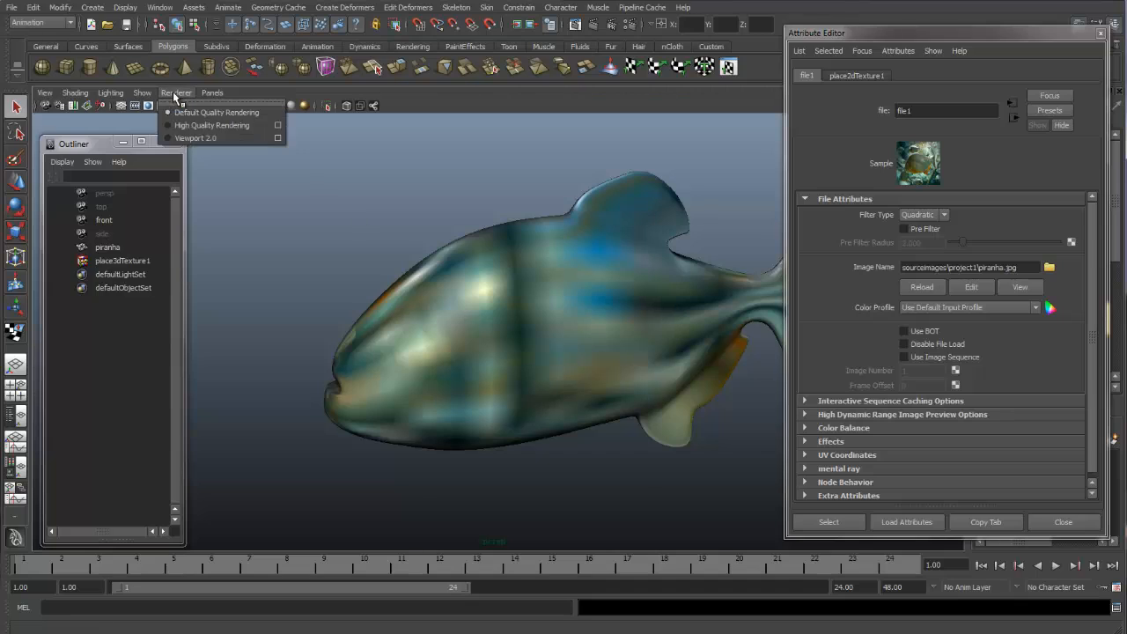
{"action": "left_click", "coordinate": [195, 138]}
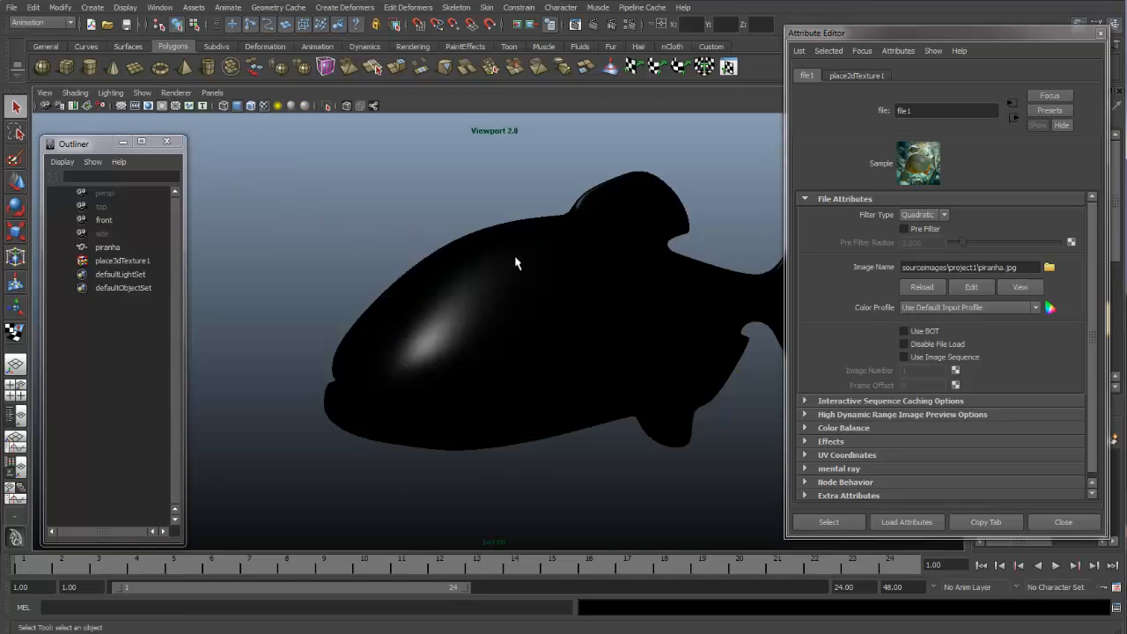
{"action": "left_click", "coordinate": [180, 94]}
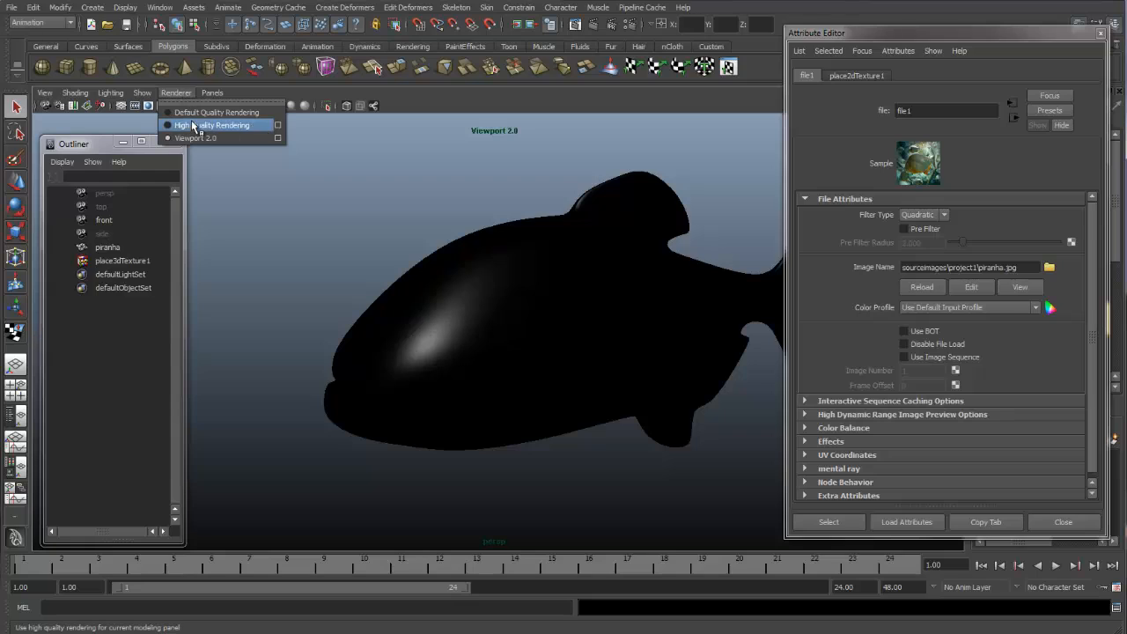
{"action": "left_click", "coordinate": [193, 125]}
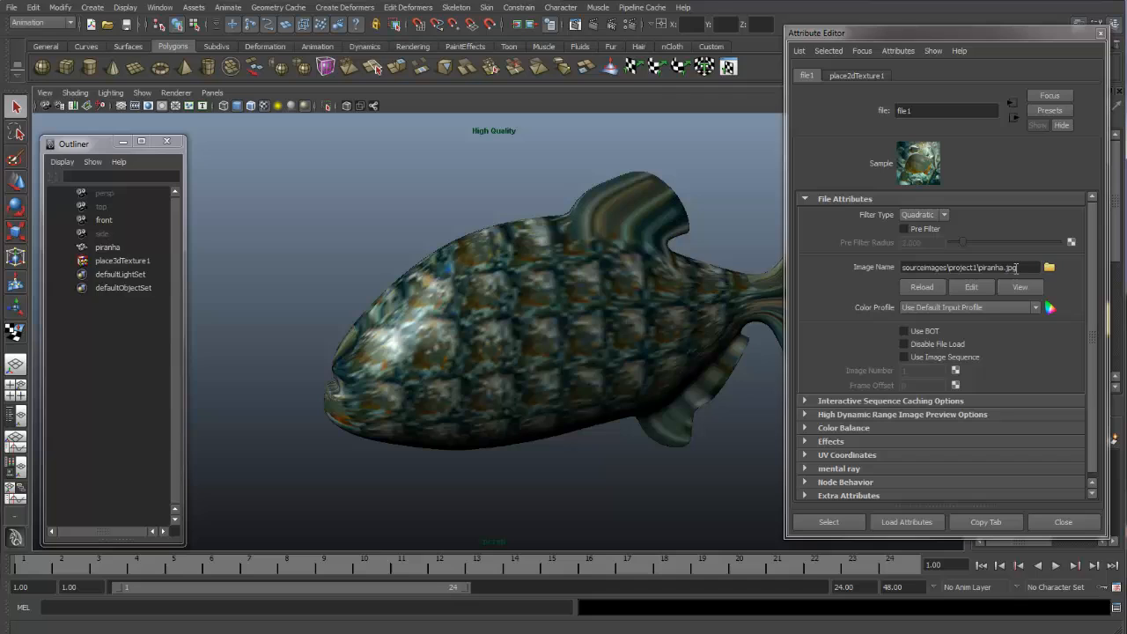
Step: Fit the planar projection to the piranha's bounding box from the projection1 node
{"action": "left_click", "coordinate": [1015, 119]}
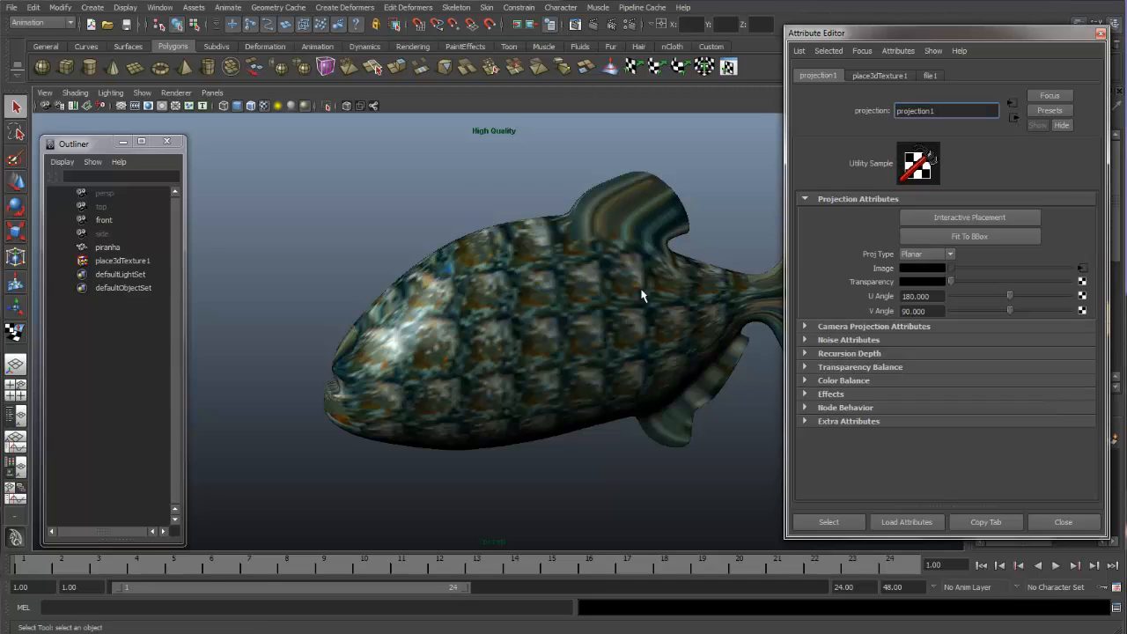
{"action": "left_click", "coordinate": [984, 235]}
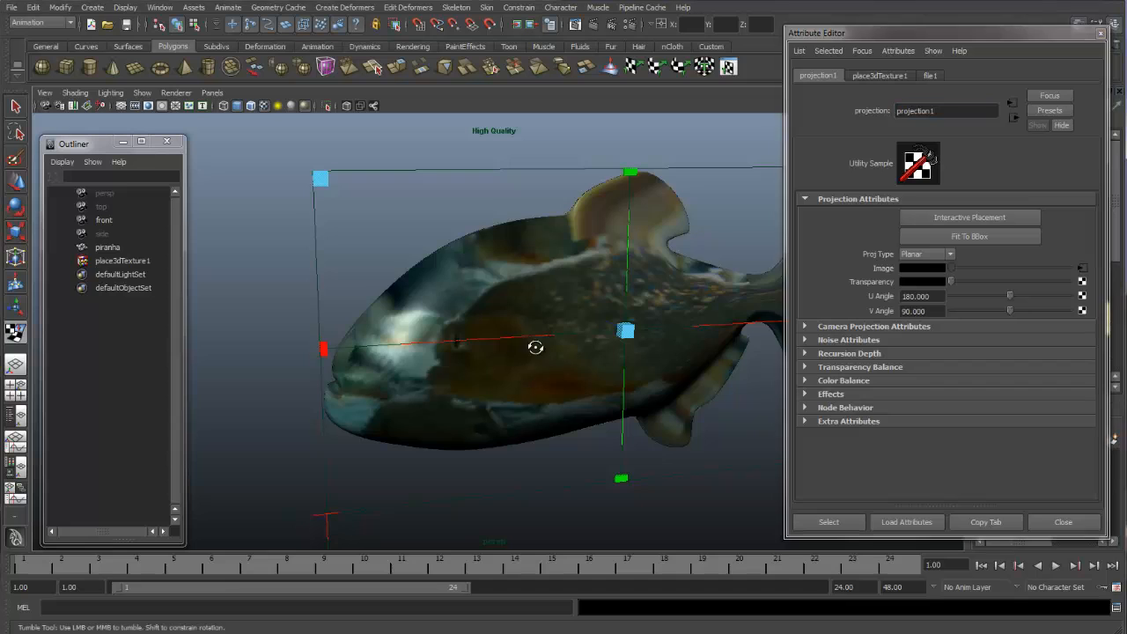
{"action": "left_click_drag", "start_coordinate": [534, 344], "coordinate": [492, 280], "text": "alt"}
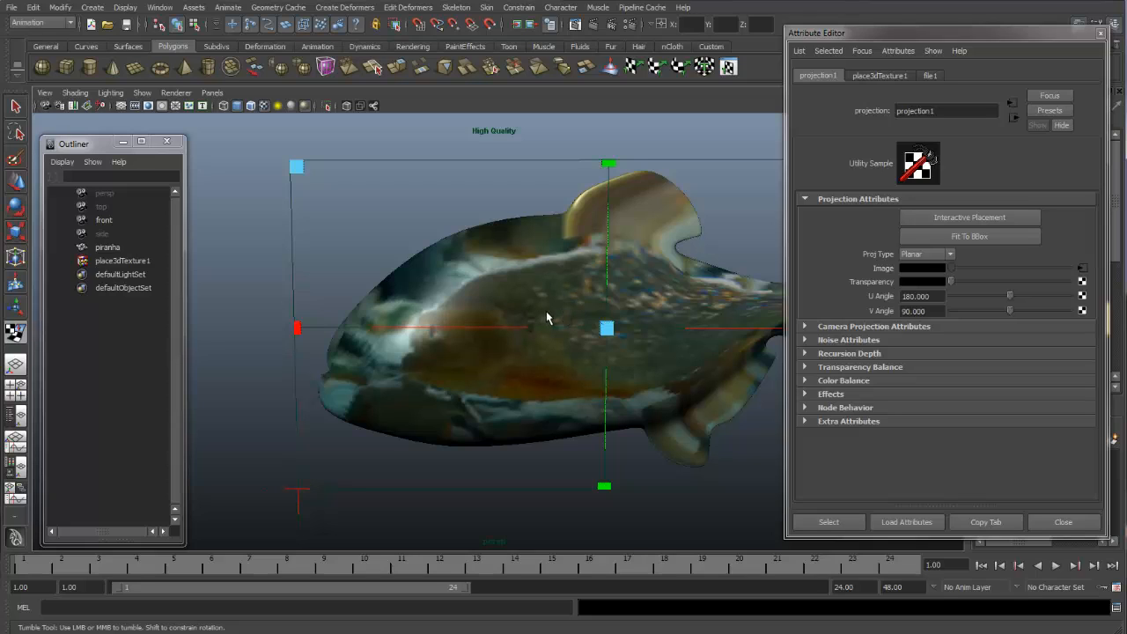
Step: Set the color texture resolution of High Quality Rendering to 1024
{"action": "left_click", "coordinate": [176, 93]}
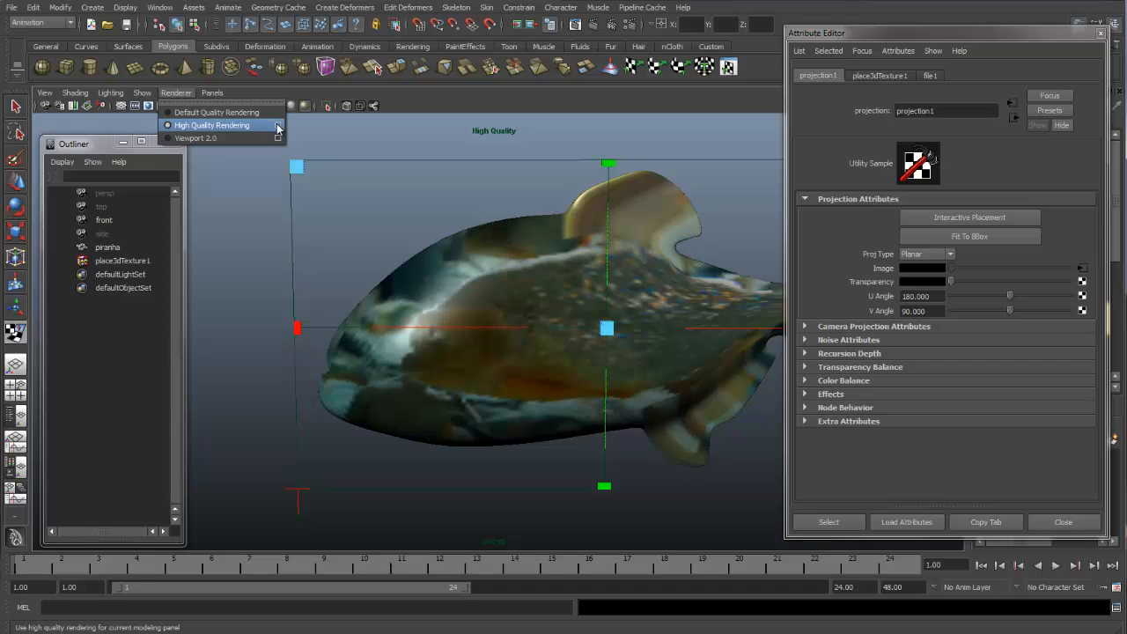
{"action": "left_click", "coordinate": [278, 129]}
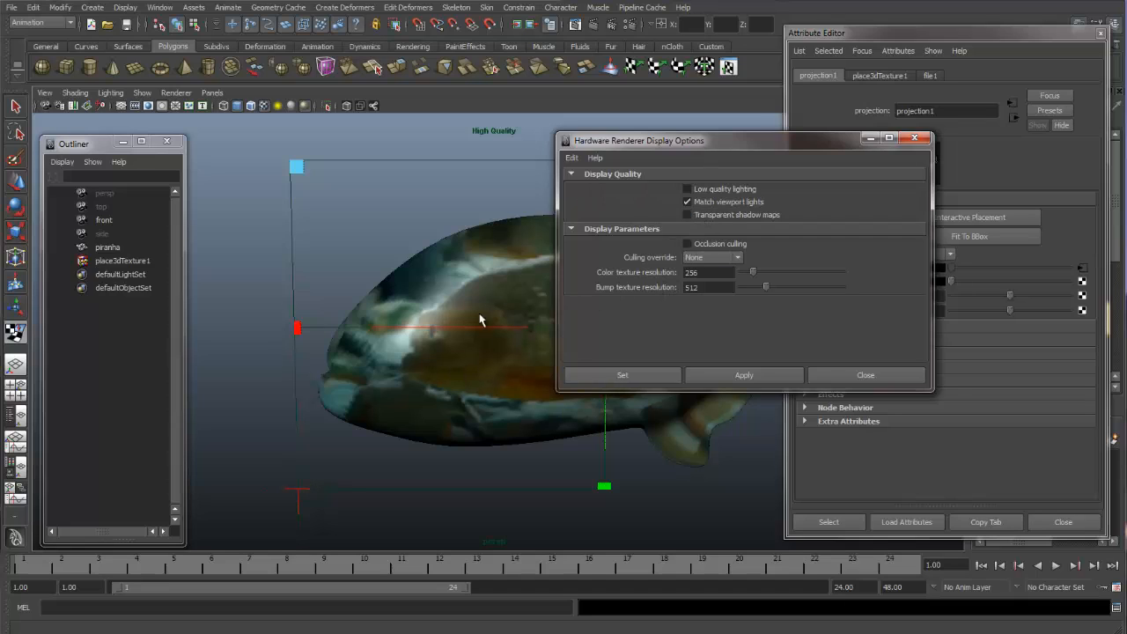
{"action": "double_click", "coordinate": [707, 273]}
{"action": "type", "text": "1024"}
{"action": "key", "text": "Return"}
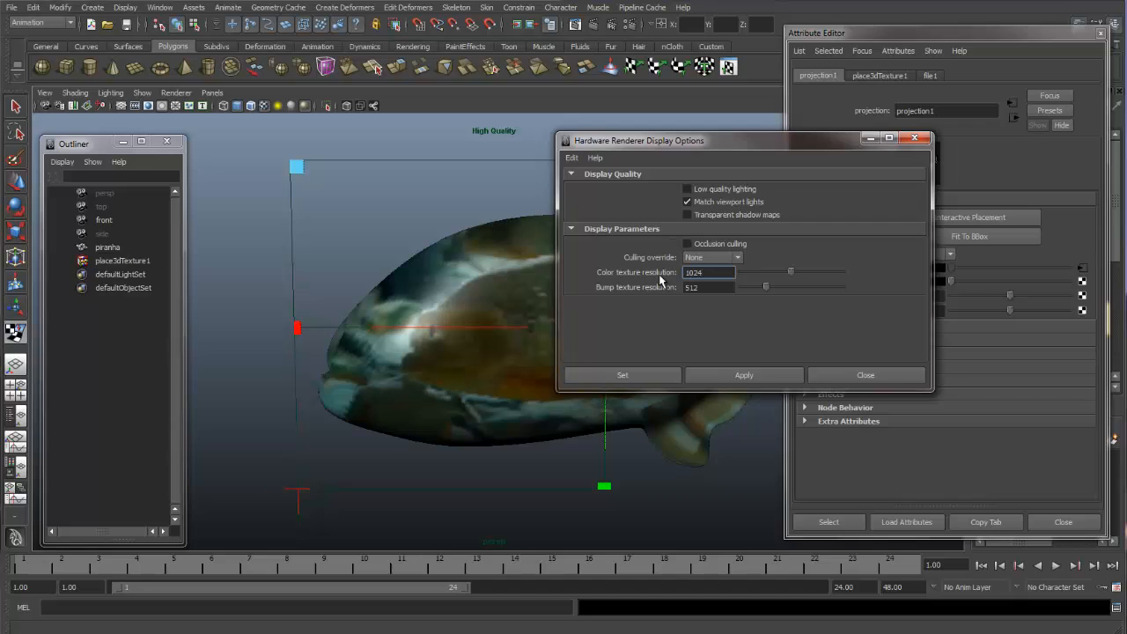
{"action": "left_click", "coordinate": [664, 376]}
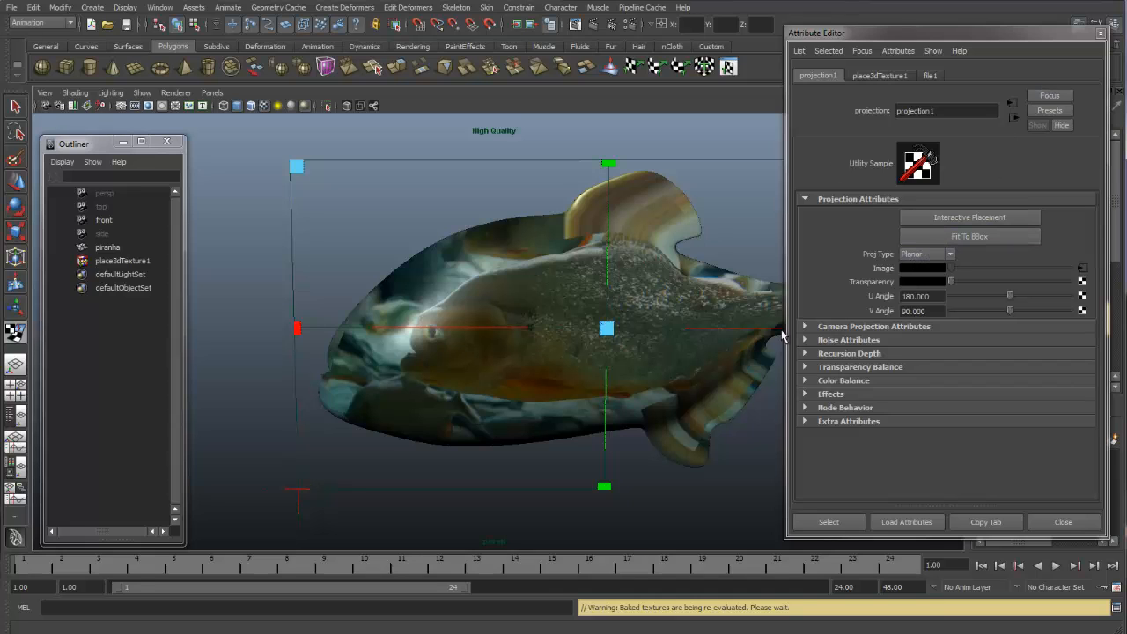
Step: Show the place3dTexture1 attributes and widen the planar projection to an X scale of about 13
{"action": "left_click_drag", "start_coordinate": [606, 329], "coordinate": [533, 297], "text": "alt"}
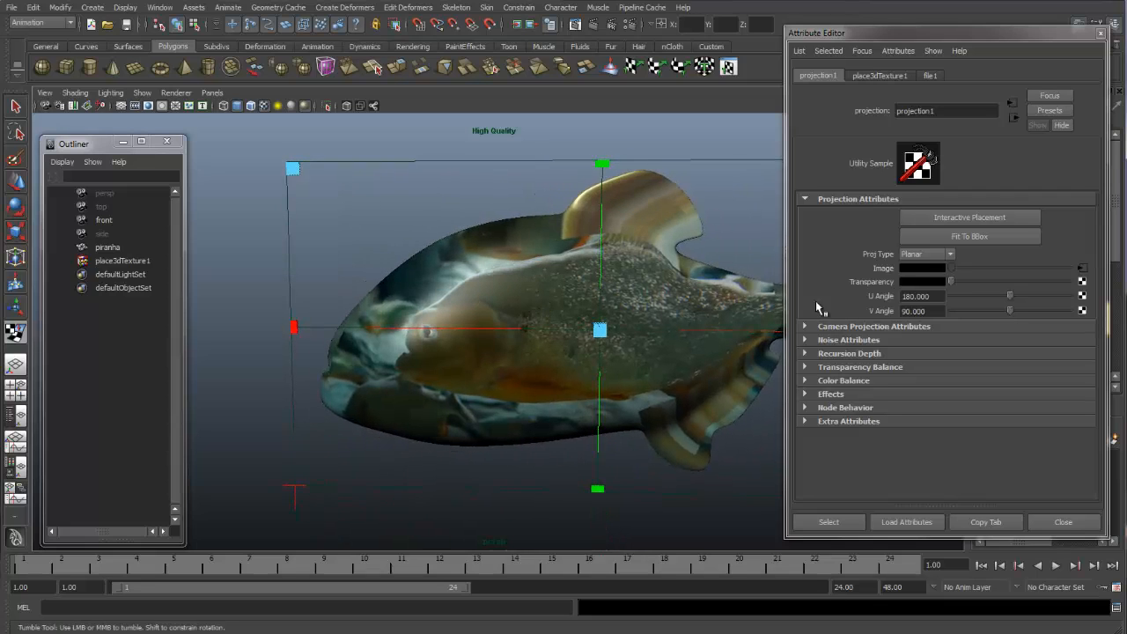
{"action": "left_click", "coordinate": [880, 77]}
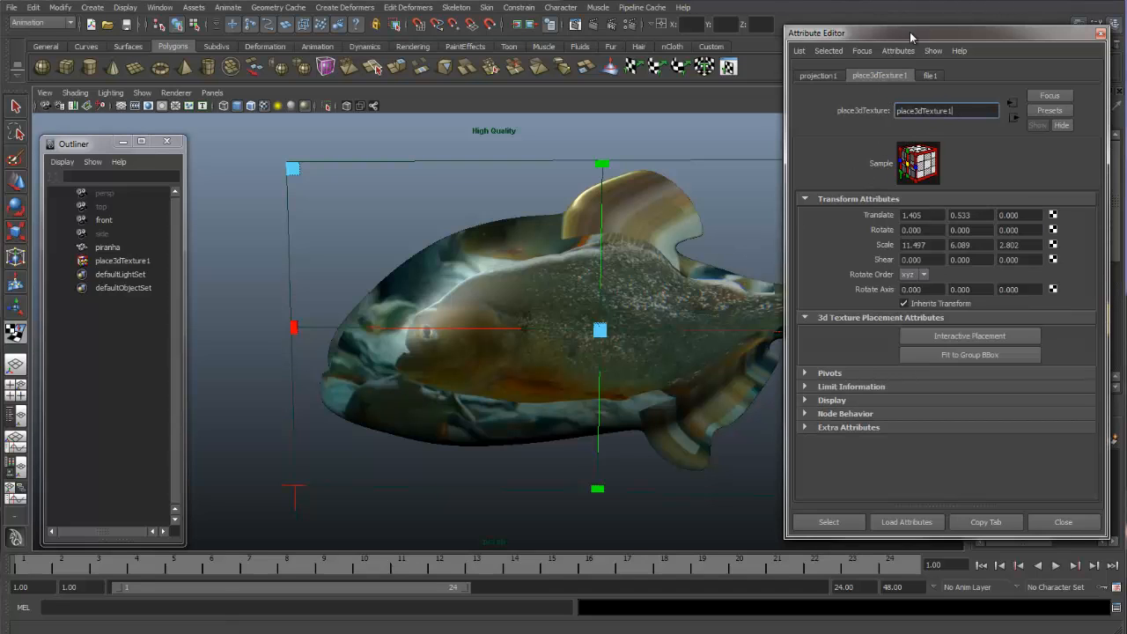
{"action": "left_click_drag", "start_coordinate": [909, 31], "coordinate": [922, 35]}
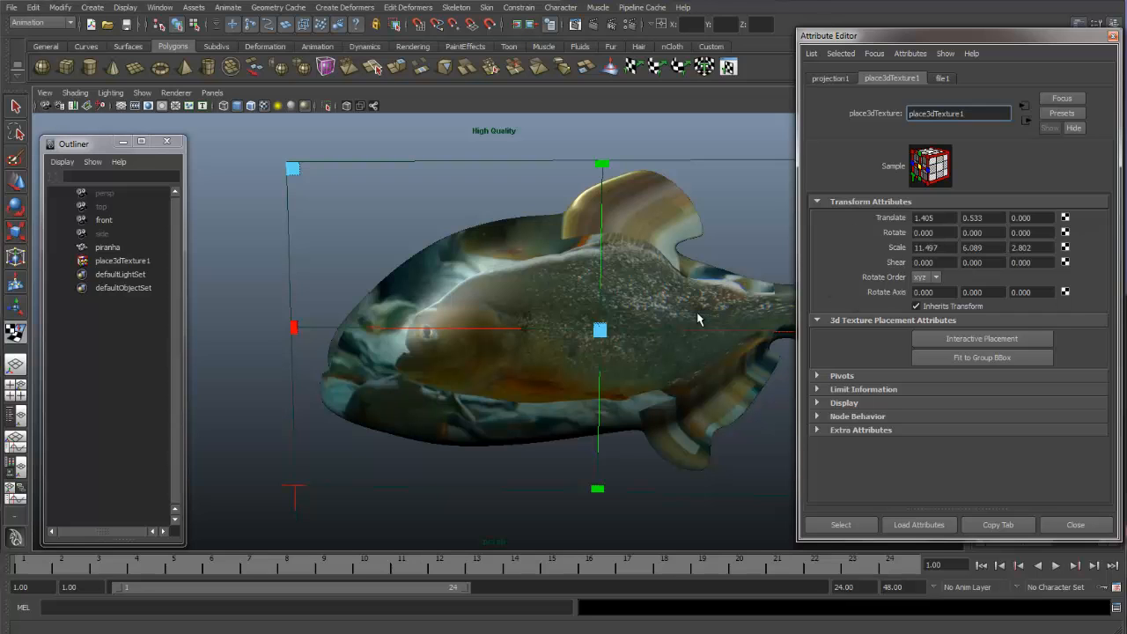
{"action": "left_click_drag", "start_coordinate": [697, 319], "coordinate": [571, 299], "text": "alt"}
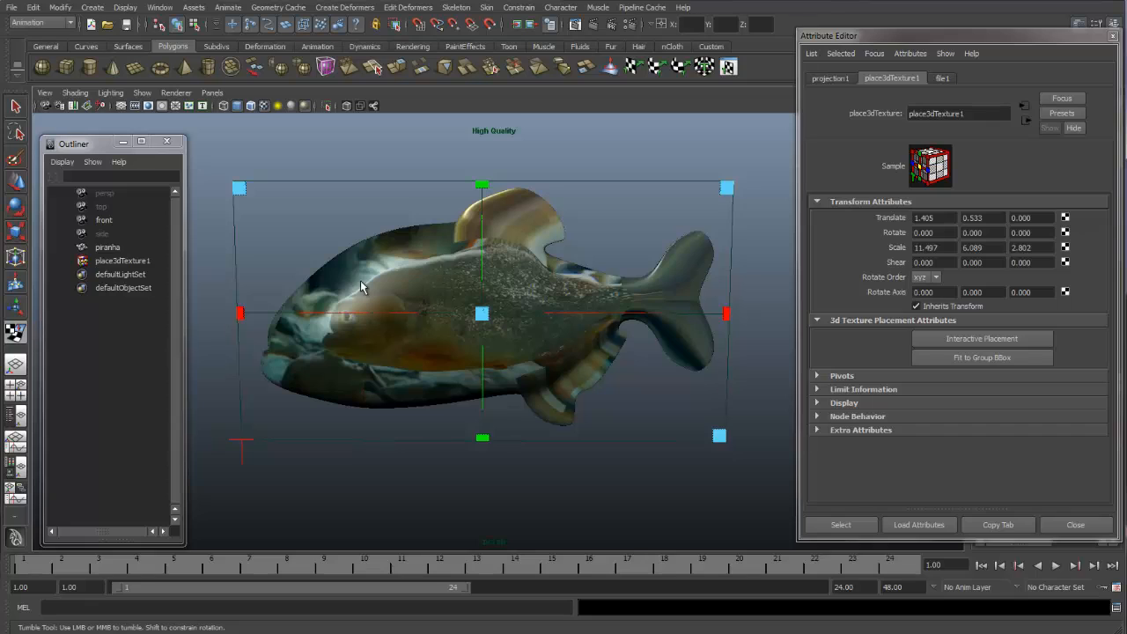
{"action": "left_click", "coordinate": [238, 312]}
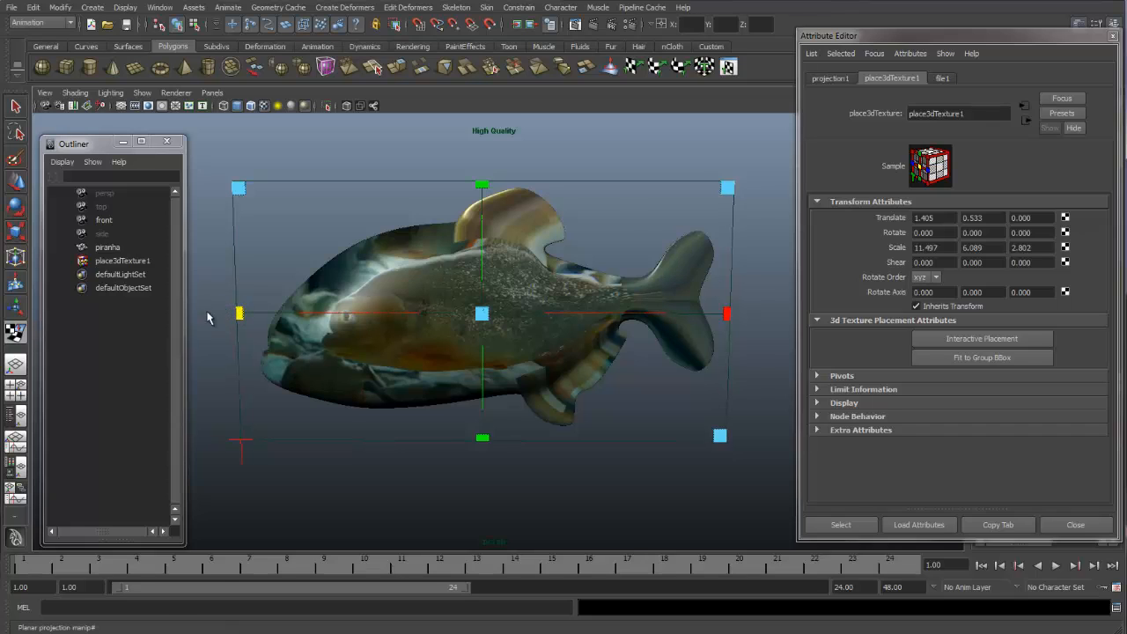
{"action": "middle_click", "coordinate": [207, 313]}
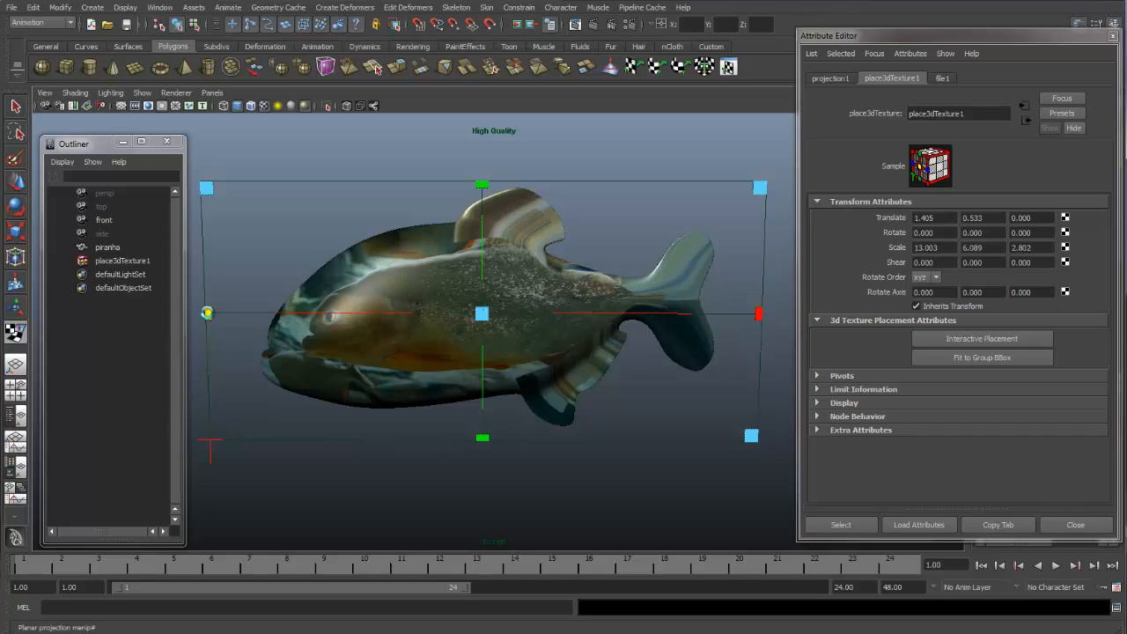
Step: Set the color texture resolution of High Quality Rendering to 512
{"action": "left_click", "coordinate": [184, 94]}
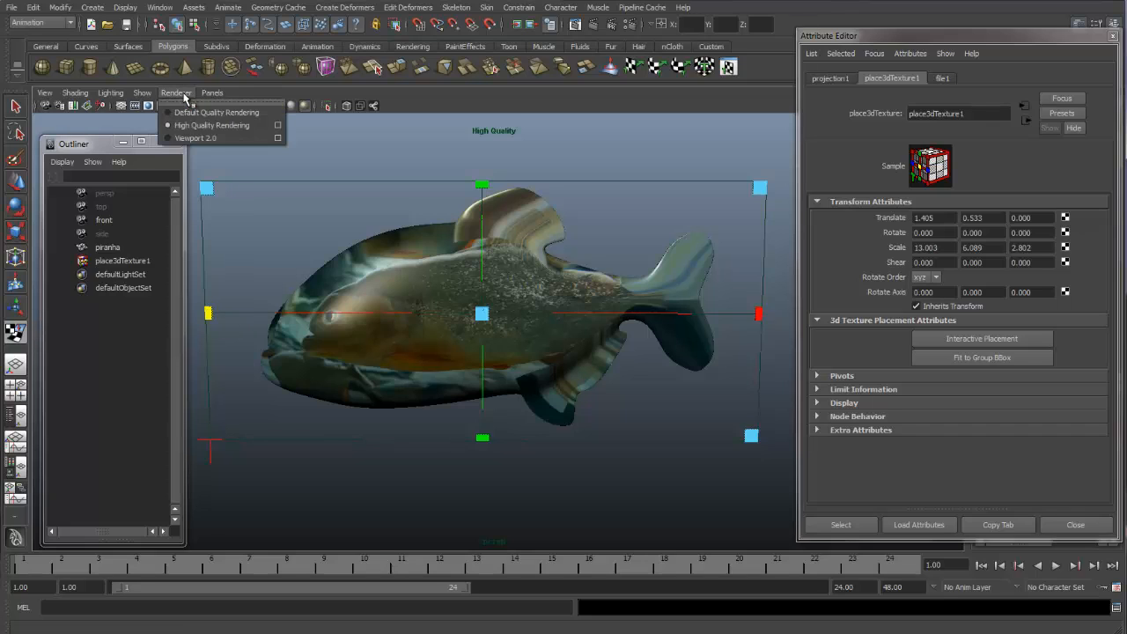
{"action": "left_click", "coordinate": [277, 125]}
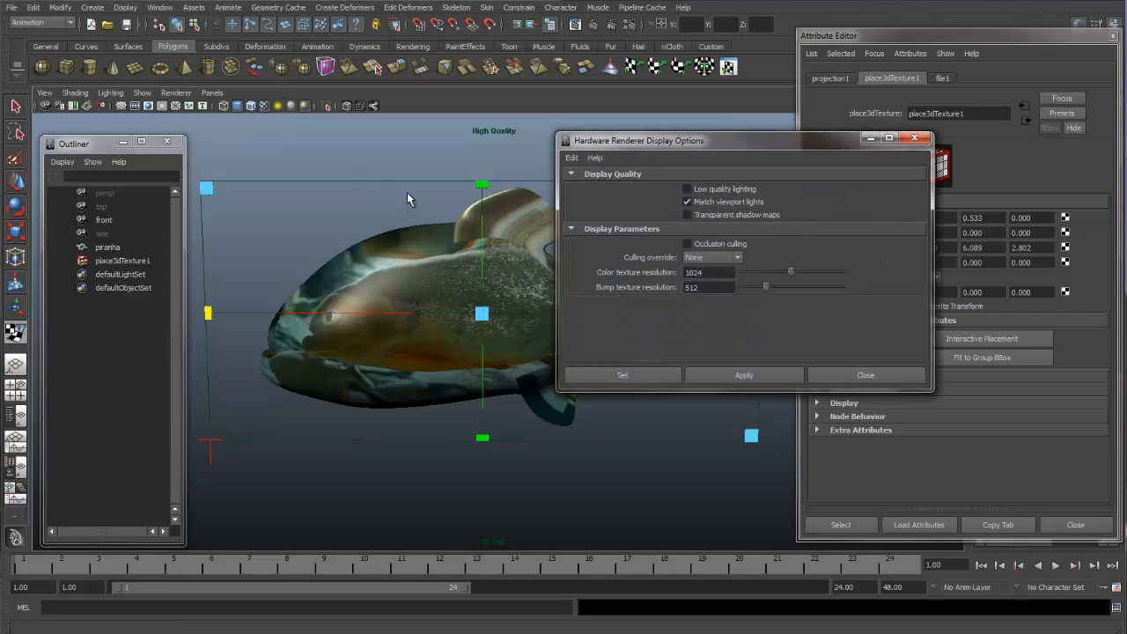
{"action": "double_click", "coordinate": [713, 272]}
{"action": "type", "text": "512"}
{"action": "key", "text": "Return"}
{"action": "left_click", "coordinate": [646, 377]}
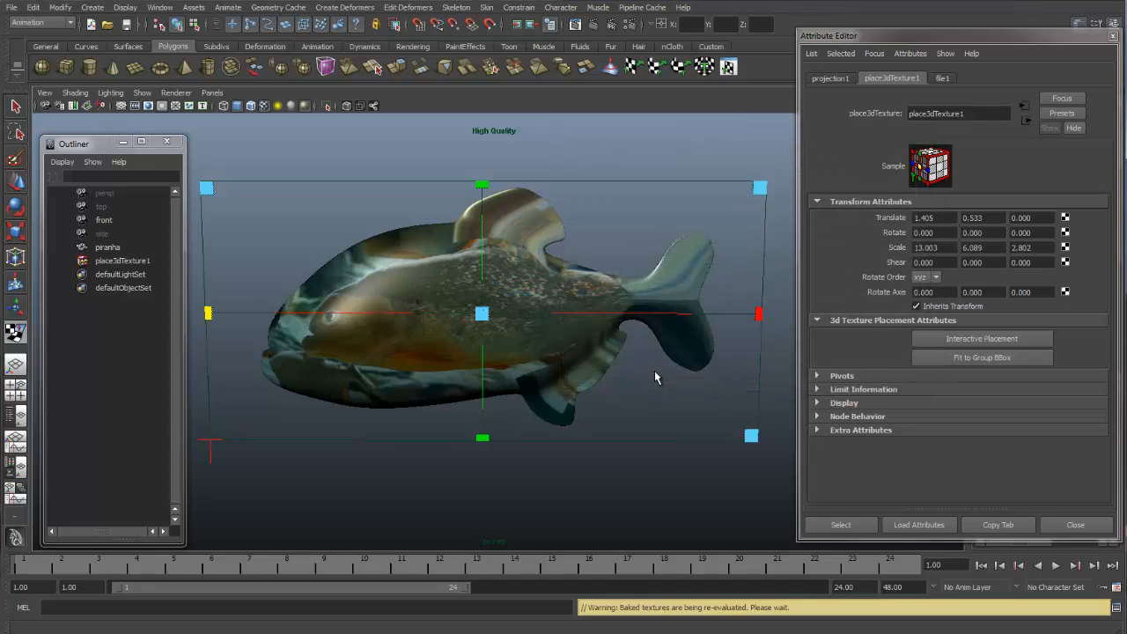
Step: Stretch the planar projection to an X scale of about 14.9 and a Y scale of about 10.3
{"action": "left_click_drag", "start_coordinate": [207, 314], "coordinate": [169, 324]}
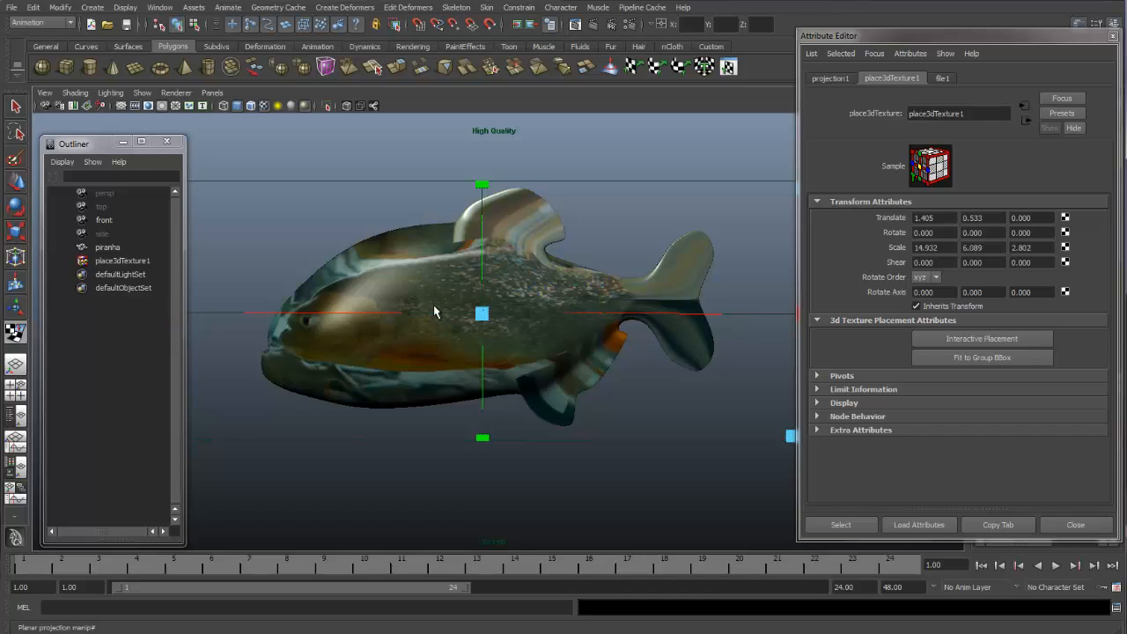
{"action": "left_click_drag", "start_coordinate": [481, 186], "coordinate": [480, 93]}
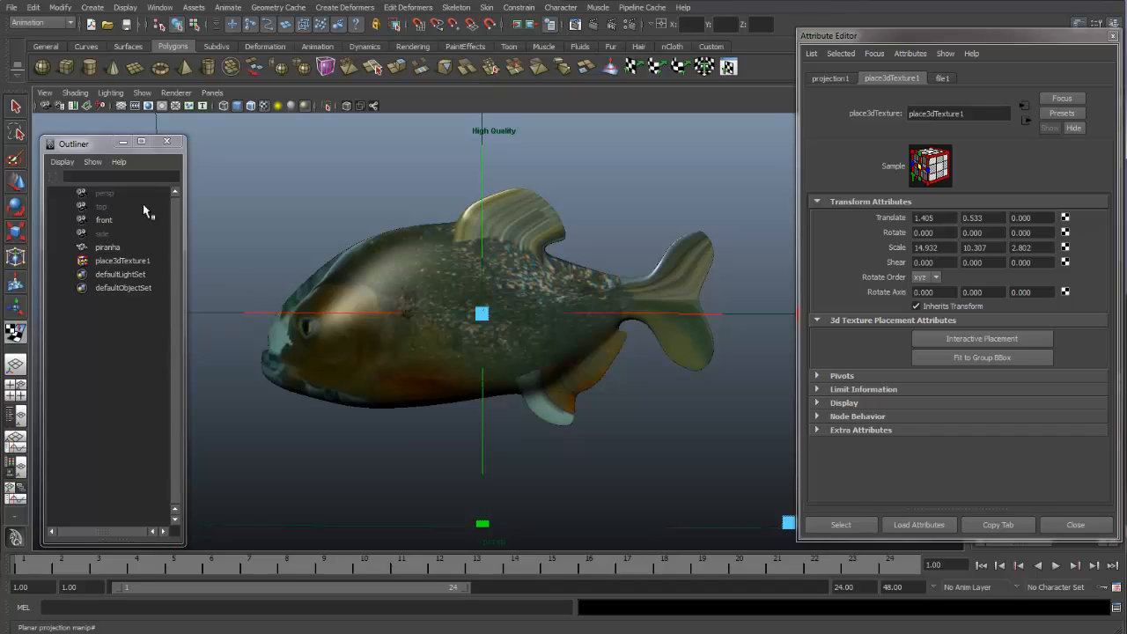
Step: Move place3dTexture1 to about X -0.212 and Y 0.198 so the projected image lines up with the fish
{"action": "left_click", "coordinate": [112, 262]}
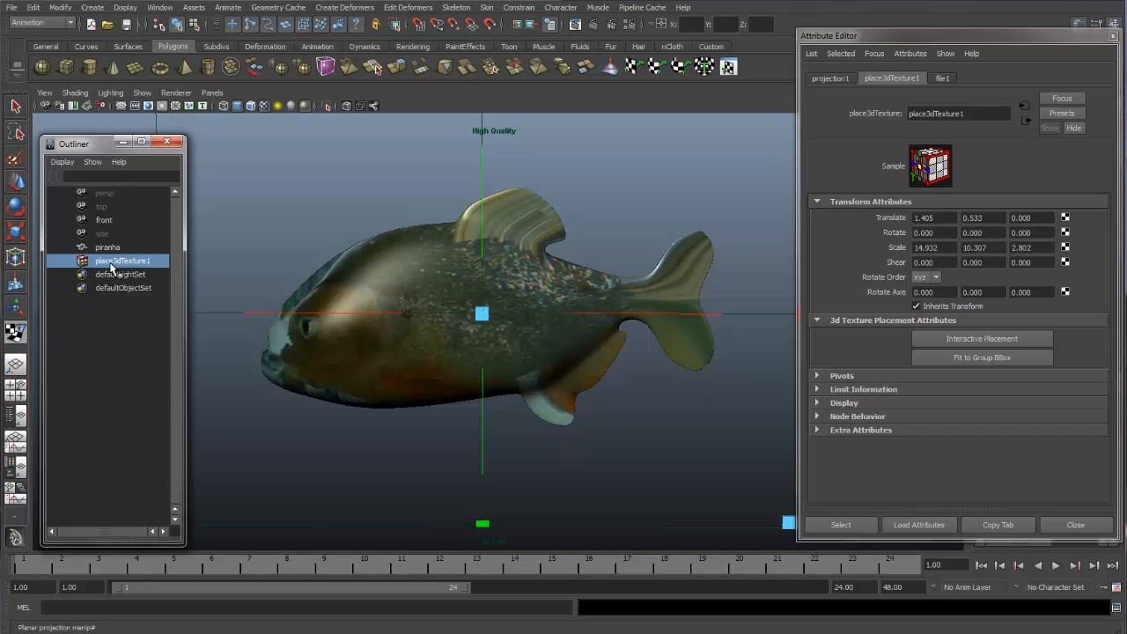
{"action": "key", "text": "w"}
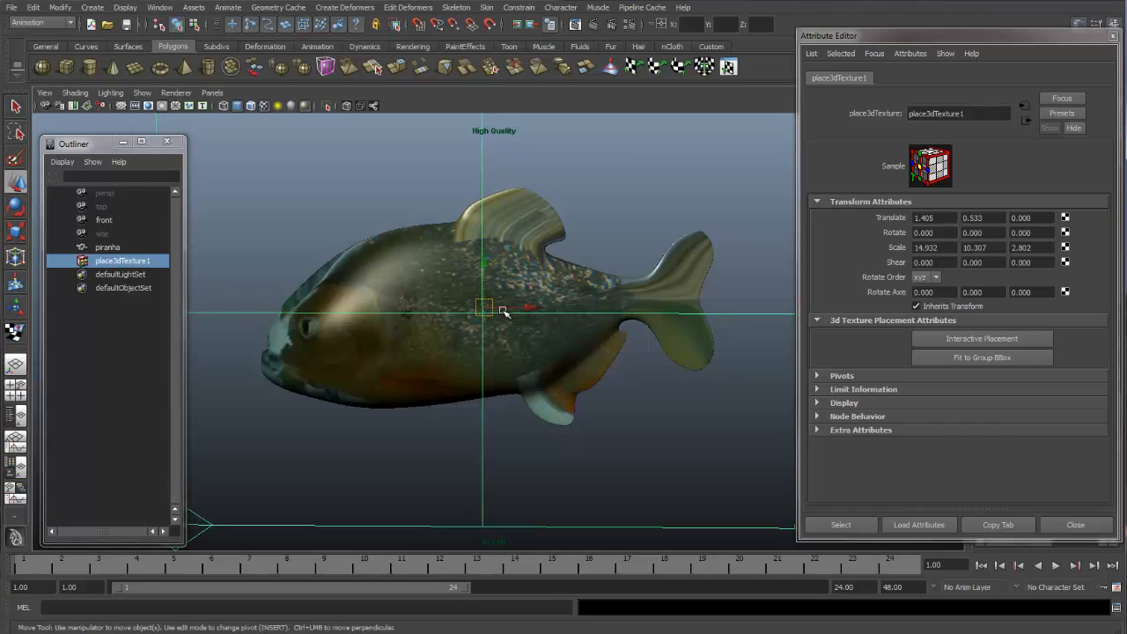
{"action": "left_click_drag", "start_coordinate": [523, 310], "coordinate": [496, 313]}
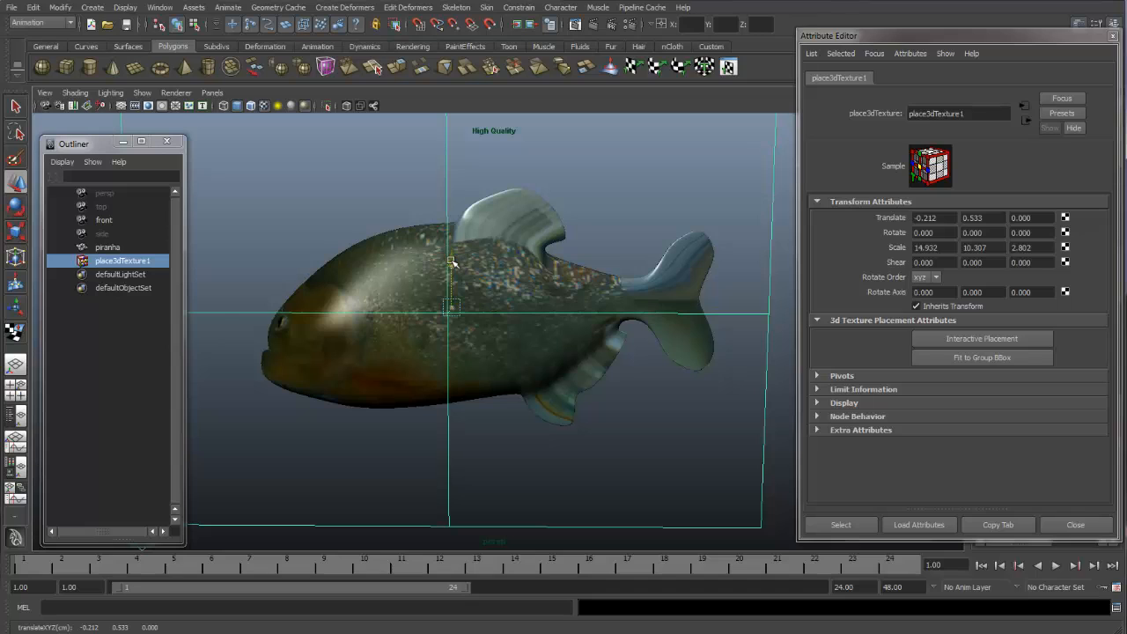
{"action": "left_click_drag", "start_coordinate": [451, 263], "coordinate": [451, 268]}
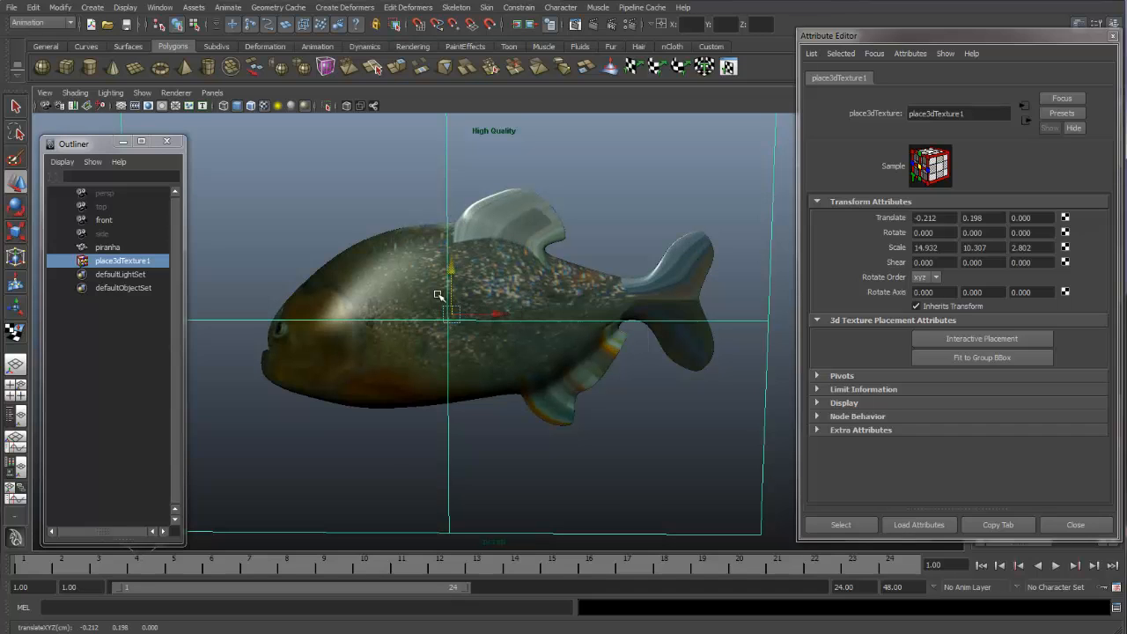
{"action": "mouse_move", "coordinate": [358, 344]}
{"action": "left_mouse_down", "text": "alt"}
{"action": "mouse_move", "coordinate": [511, 329]}
{"action": "mouse_move", "coordinate": [560, 341]}
{"action": "mouse_move", "coordinate": [347, 352]}
{"action": "mouse_move", "coordinate": [356, 342]}
{"action": "left_mouse_up", "text": "alt"}
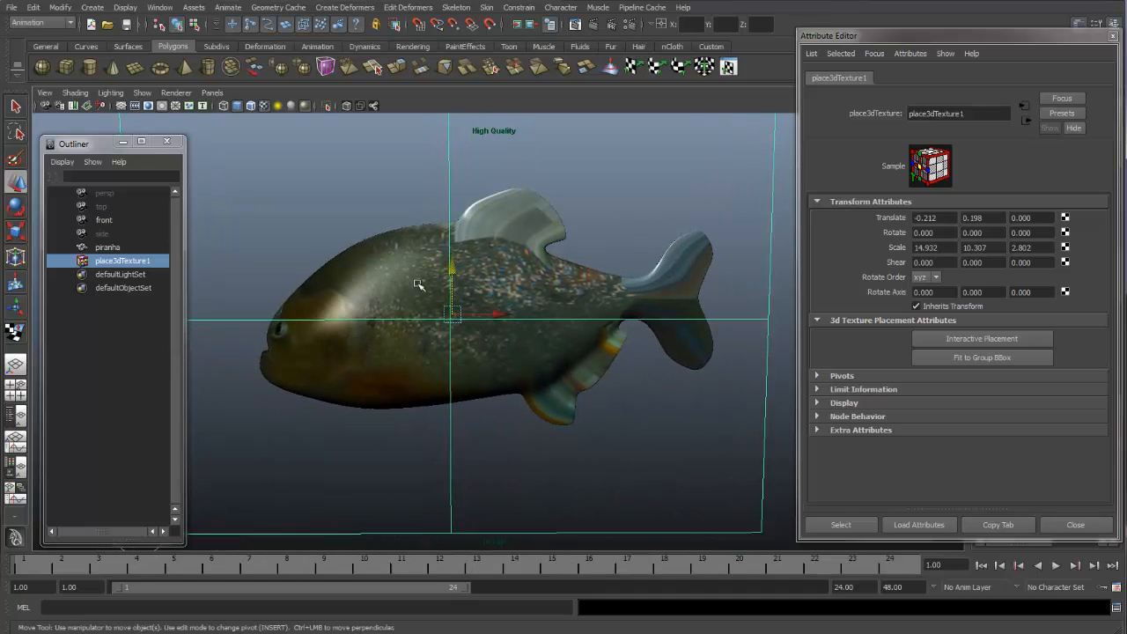
Step: Render the current frame with Maya Software and again with mental ray, and close the render window
{"action": "left_click", "coordinate": [594, 26]}
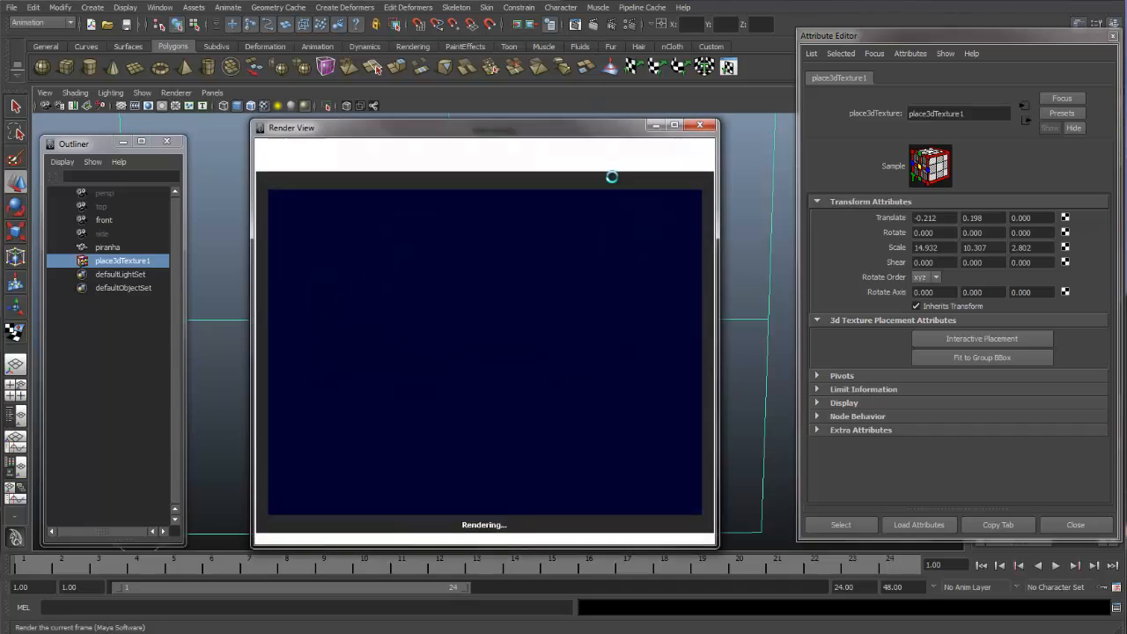
{"action": "left_click", "coordinate": [546, 163]}
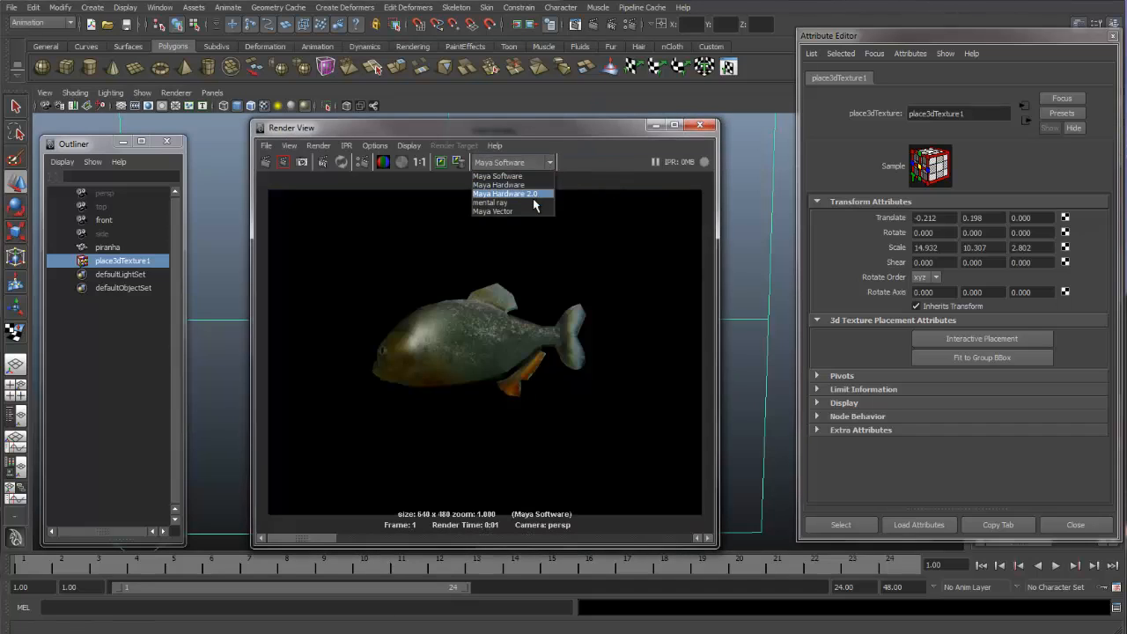
{"action": "left_click", "coordinate": [533, 201]}
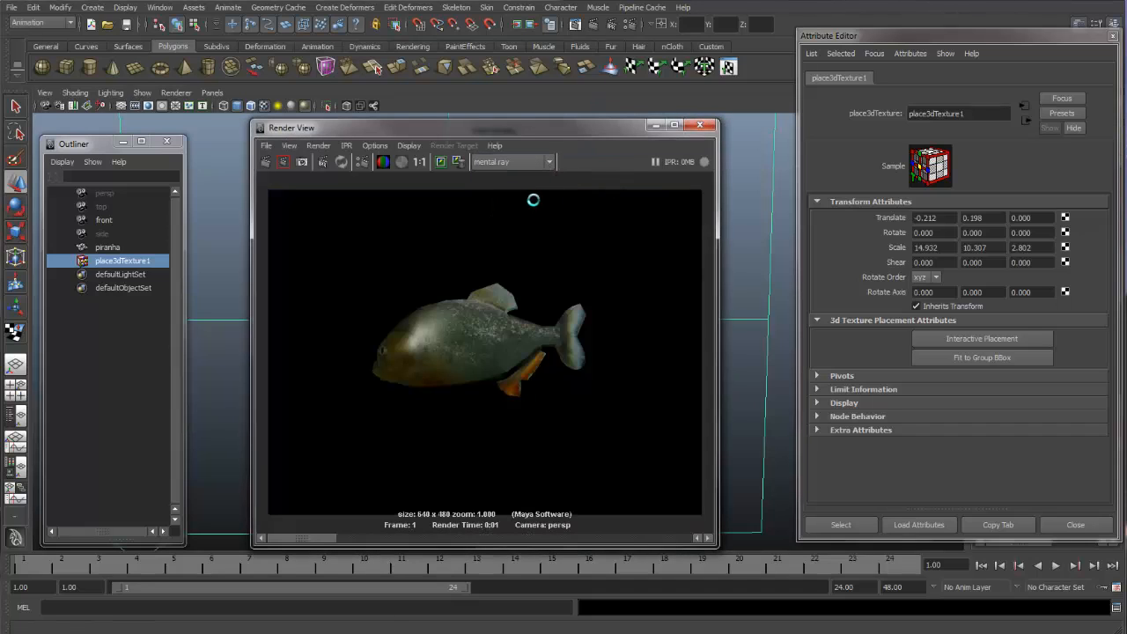
{"action": "left_click", "coordinate": [266, 162]}
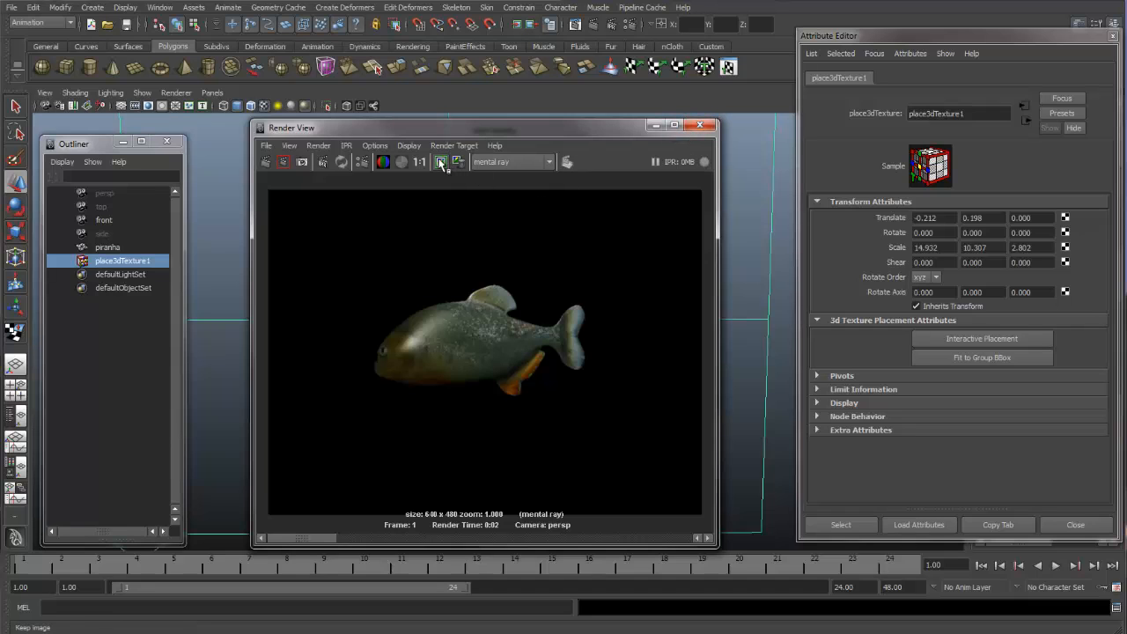
{"action": "left_click", "coordinate": [700, 125]}
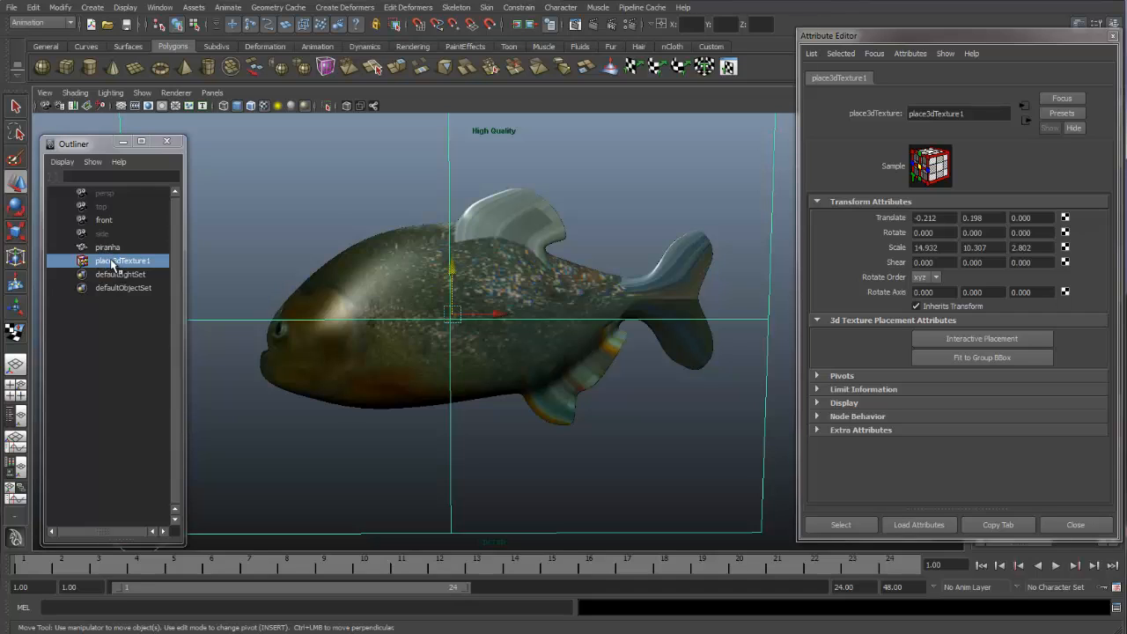
Step: Parent place3dTexture1 under piranha and test the link by moving the fish along X, undoing that move
{"action": "middle_click_drag", "start_coordinate": [113, 262], "coordinate": [110, 249]}
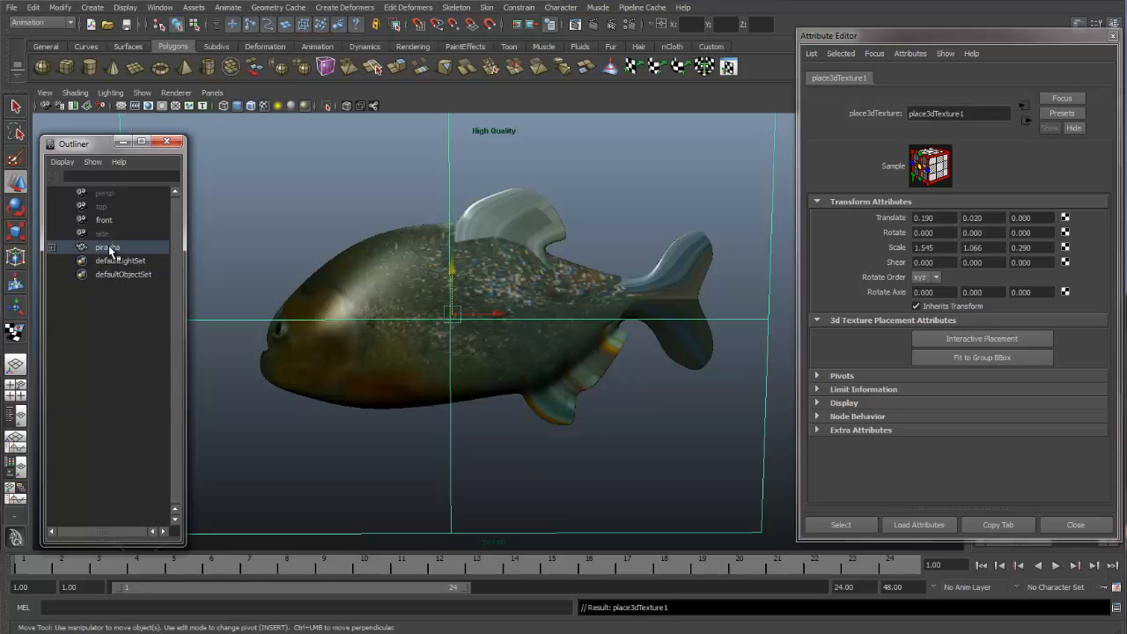
{"action": "left_click", "coordinate": [108, 247]}
{"action": "left_click_drag", "start_coordinate": [462, 319], "coordinate": [424, 321]}
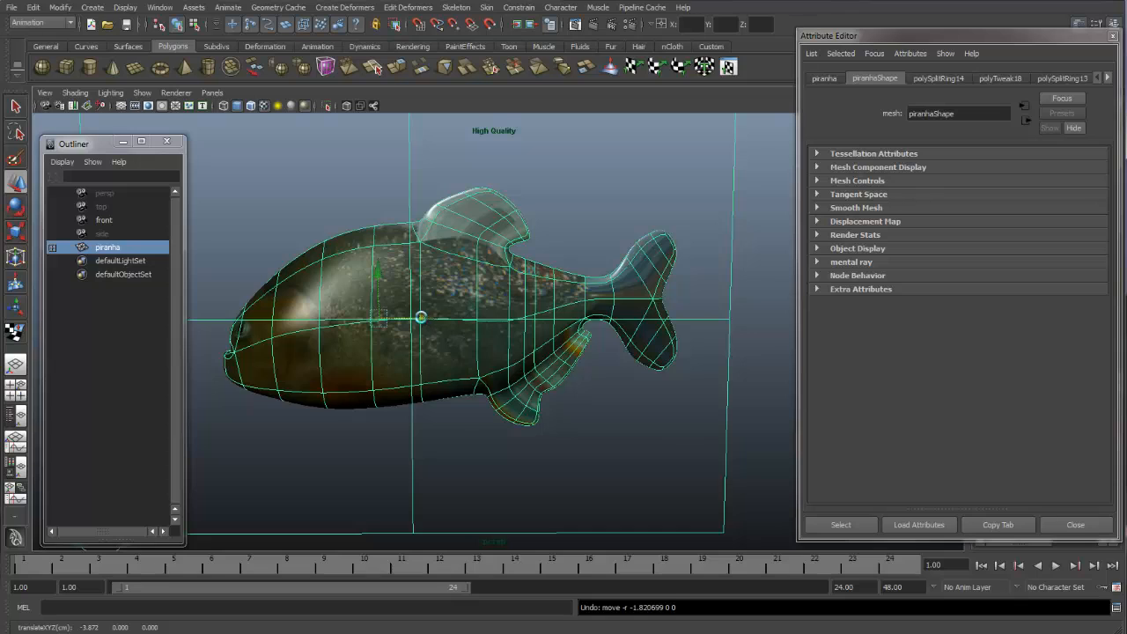
{"action": "key", "text": "ctrl+z"}
Step: Set the color texture resolution of High Quality Rendering to 256
{"action": "left_click", "coordinate": [177, 94]}
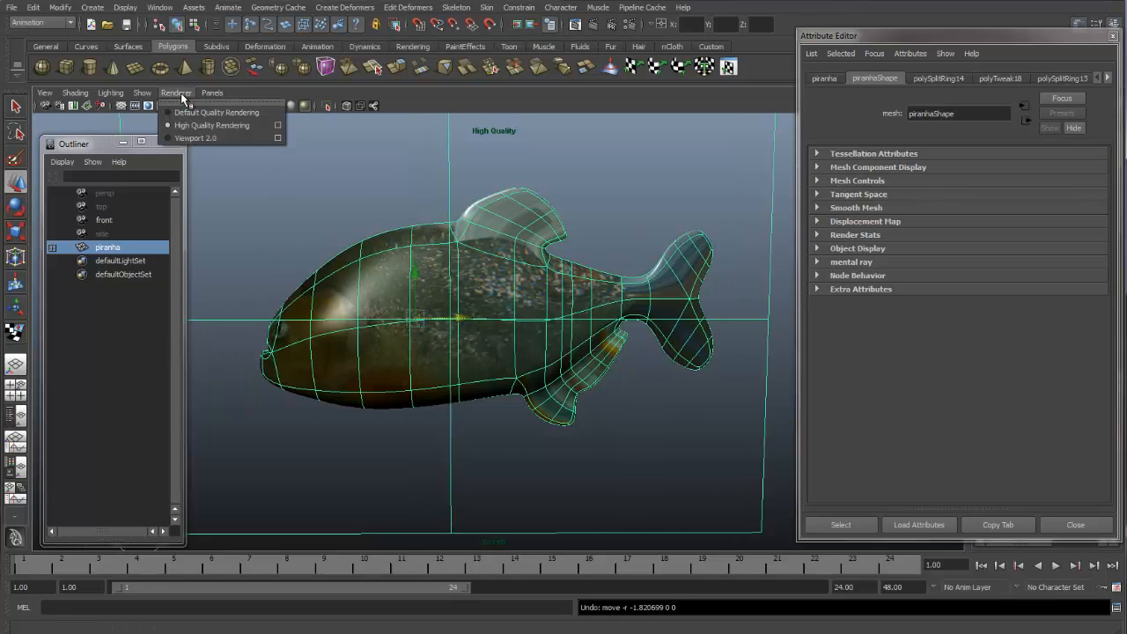
{"action": "left_click", "coordinate": [273, 123]}
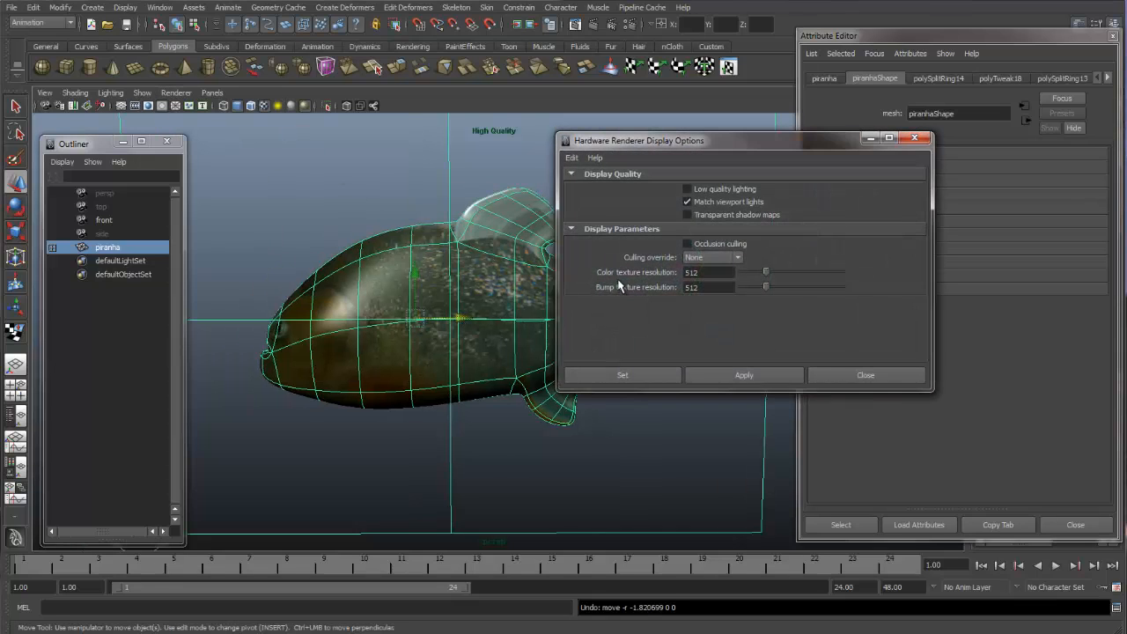
{"action": "left_click_drag", "start_coordinate": [710, 273], "coordinate": [679, 276]}
{"action": "type", "text": "256"}
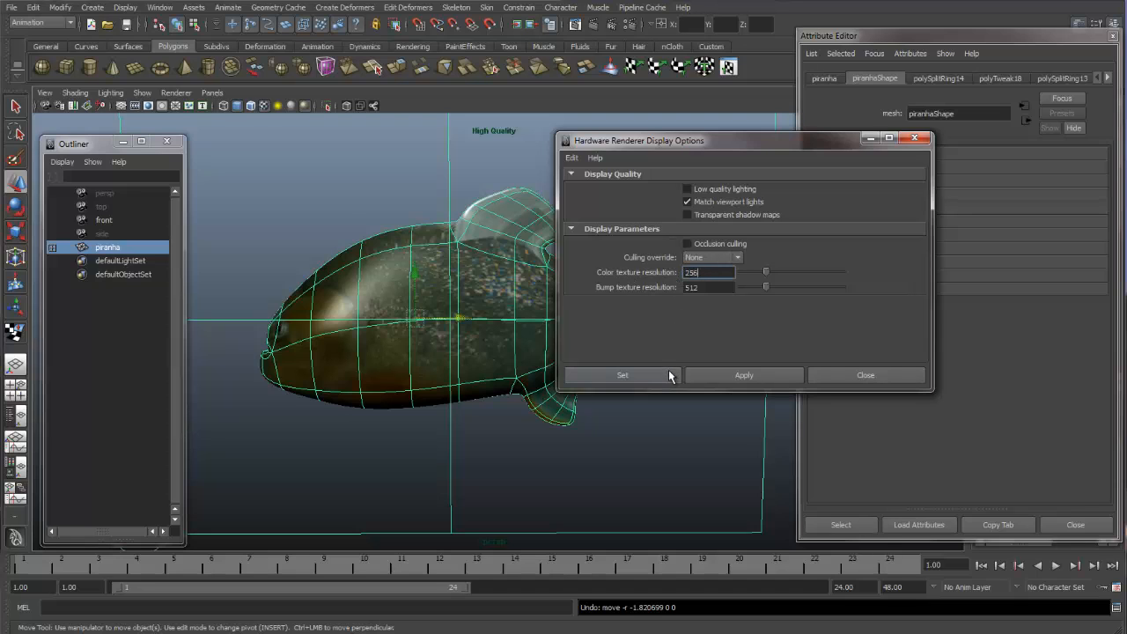
{"action": "left_click", "coordinate": [669, 374]}
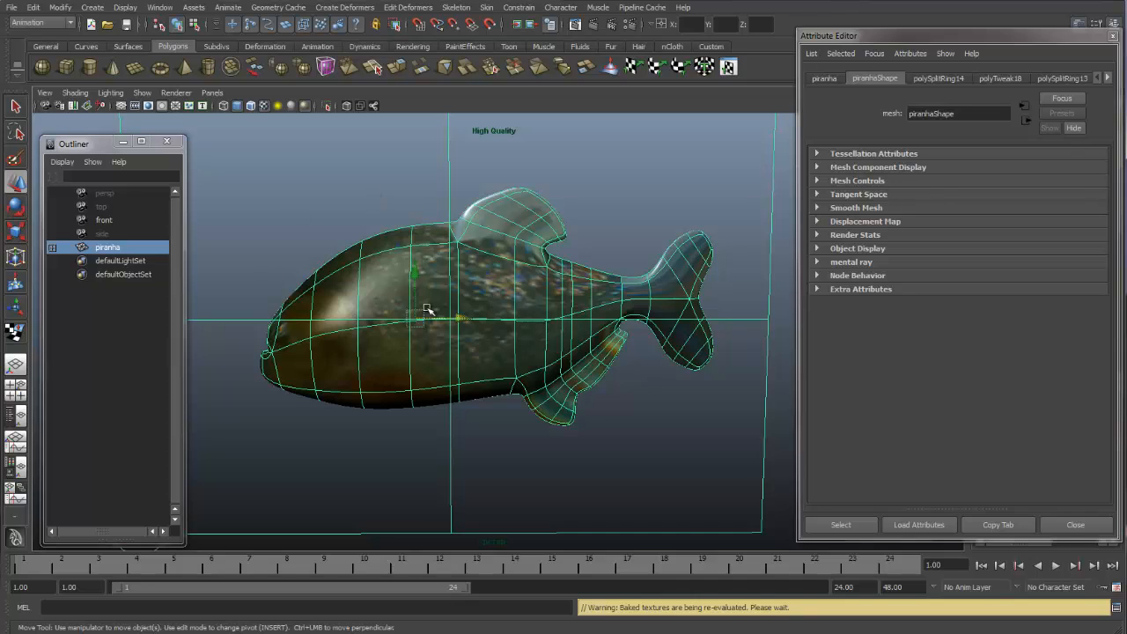
Step: Open an enlarged Hypershade and graph the network of the phong1 material
{"action": "left_click", "coordinate": [159, 7]}
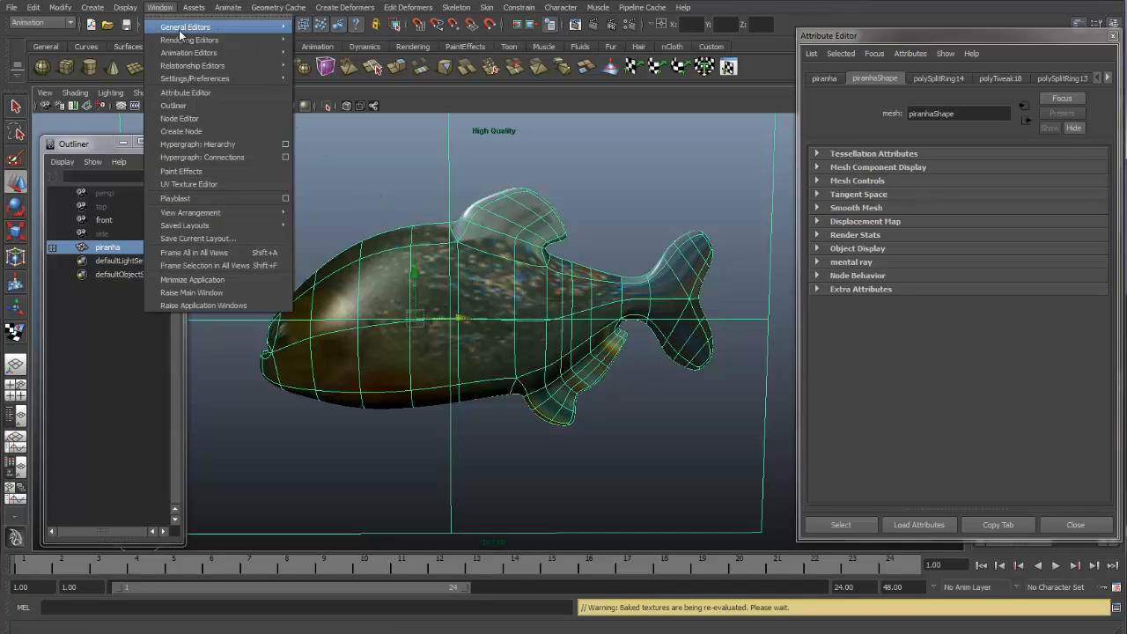
{"action": "mouse_move", "coordinate": [188, 41]}
{"action": "left_click", "coordinate": [328, 73]}
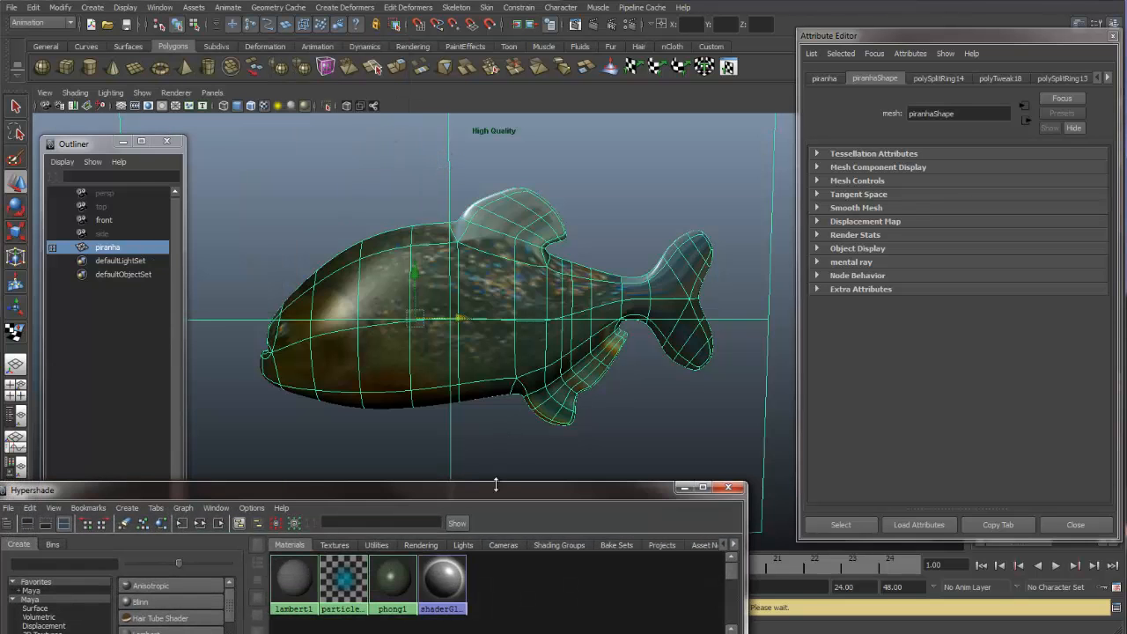
{"action": "left_click_drag", "start_coordinate": [496, 481], "coordinate": [495, 338]}
{"action": "left_click_drag", "start_coordinate": [580, 337], "coordinate": [649, 29]}
{"action": "right_click", "coordinate": [546, 121]}
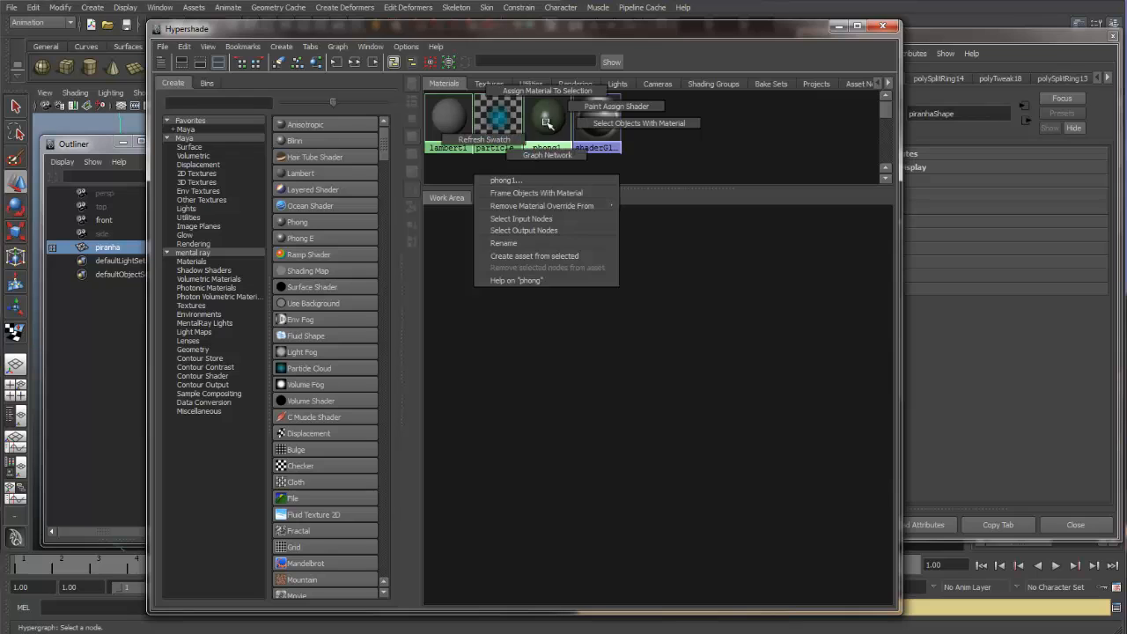
{"action": "left_click", "coordinate": [546, 155]}
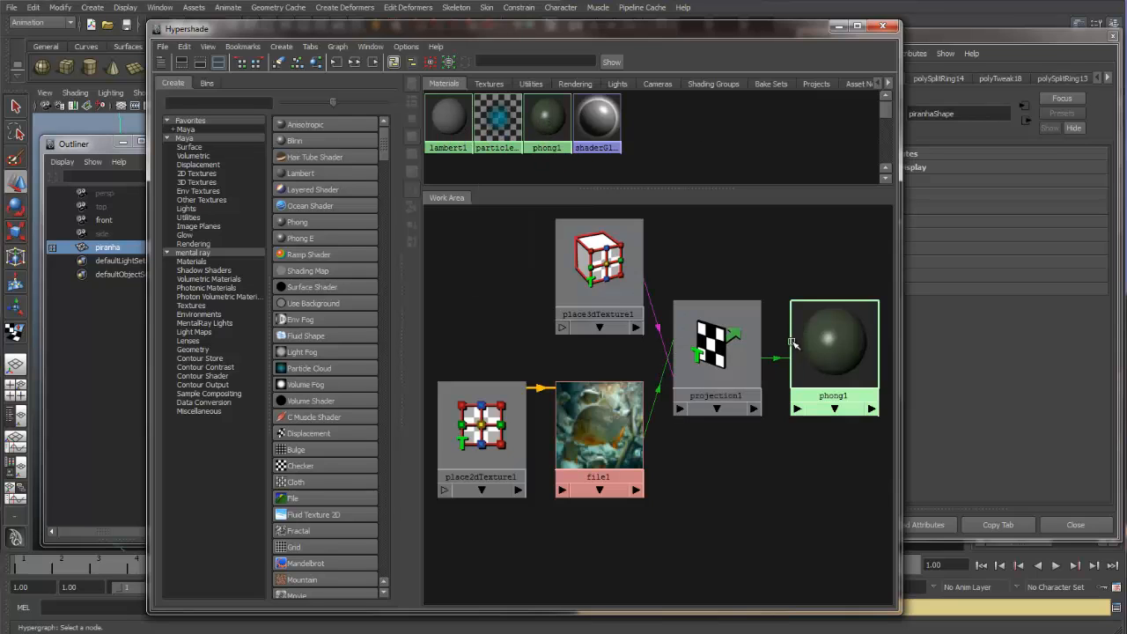
{"action": "key", "text": "super"}
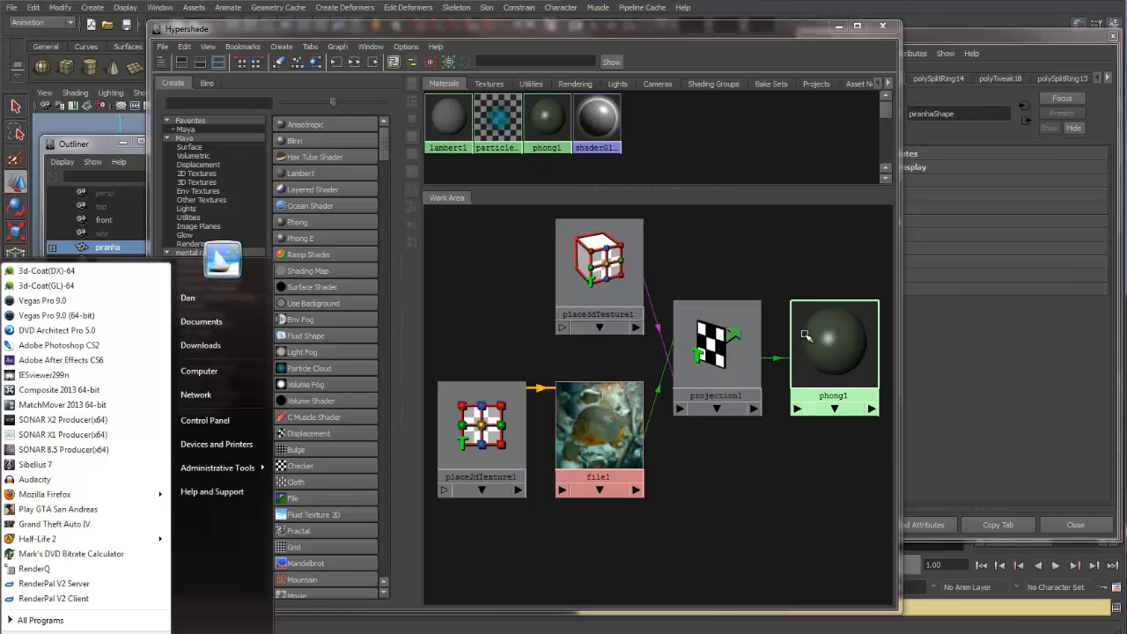
{"action": "key", "text": "super"}
Step: Spread out the texture placement, file1, projection1 and phong1 nodes so their connections are easy to follow
{"action": "right_click_drag", "start_coordinate": [808, 266], "coordinate": [727, 290], "text": "alt"}
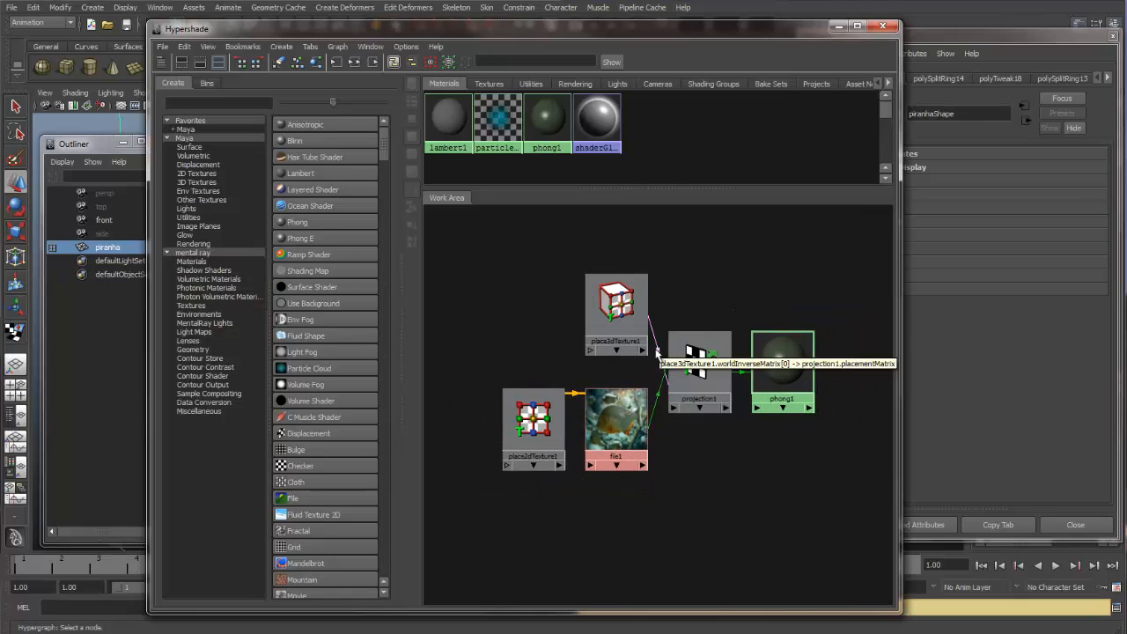
{"action": "left_click_drag", "start_coordinate": [483, 411], "coordinate": [566, 446]}
{"action": "left_click_drag", "start_coordinate": [620, 320], "coordinate": [530, 289]}
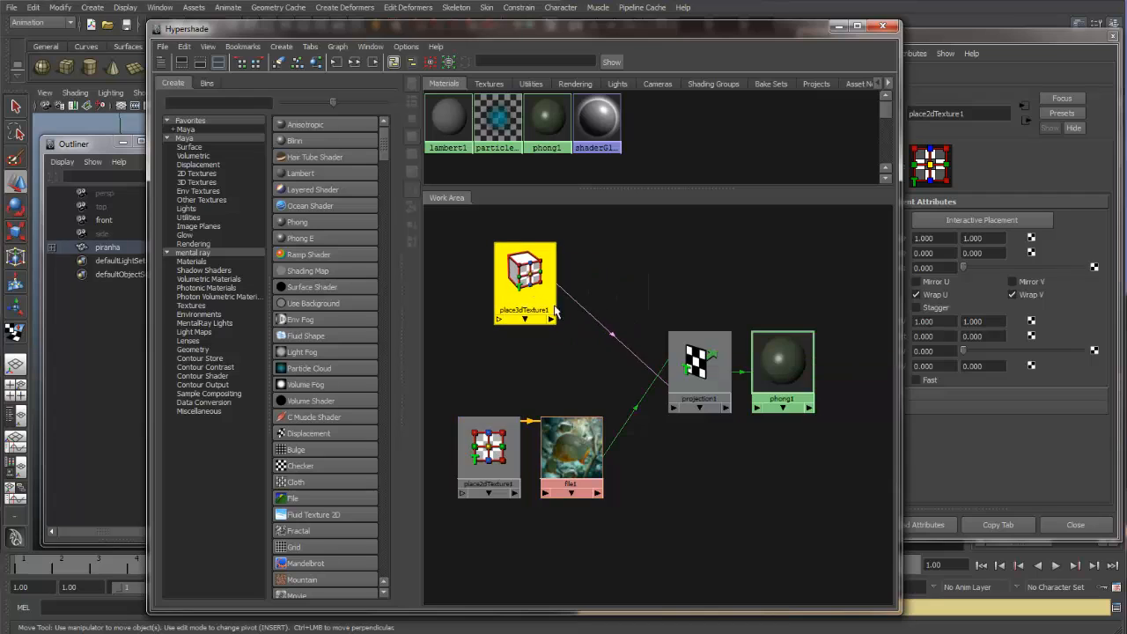
{"action": "left_click_drag", "start_coordinate": [699, 357], "coordinate": [661, 340]}
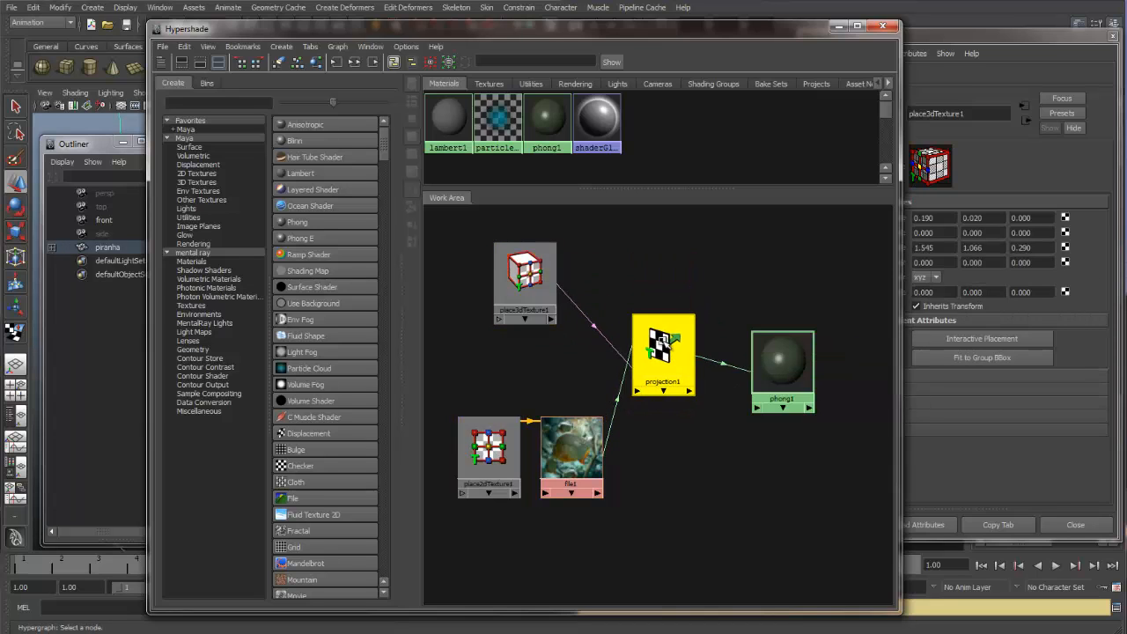
{"action": "left_click_drag", "start_coordinate": [532, 282], "coordinate": [535, 287]}
{"action": "left_click_drag", "start_coordinate": [784, 373], "coordinate": [822, 318]}
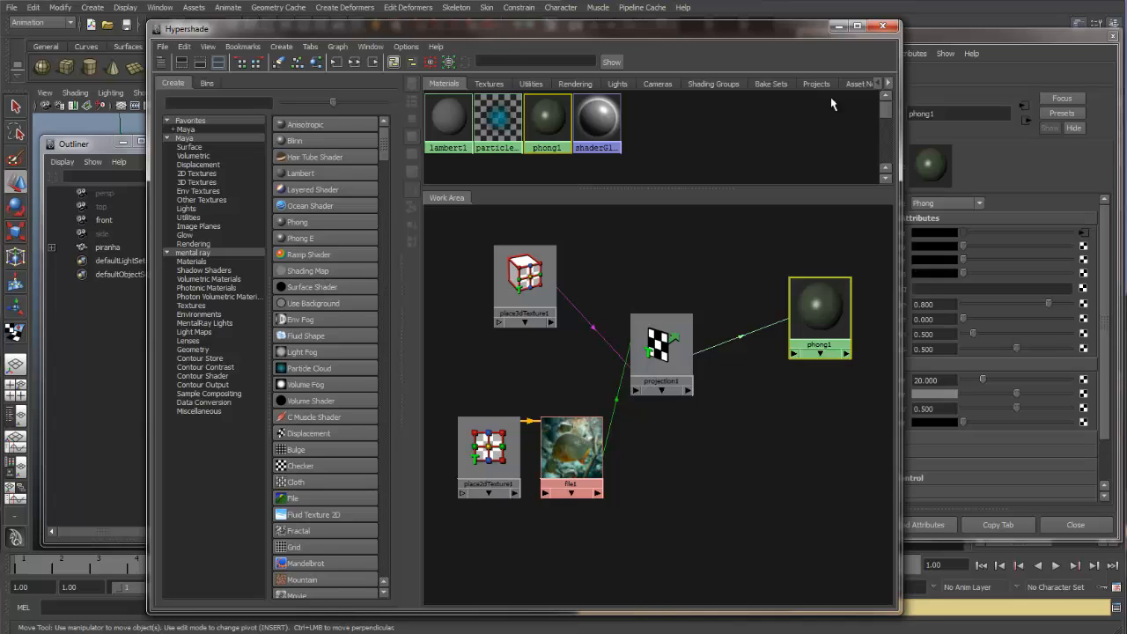
Step: Reposition the Hypershade window clear of the Attribute Editor, briefly uncovering the piranha to check its texture
{"action": "left_click_drag", "start_coordinate": [811, 34], "coordinate": [698, 36]}
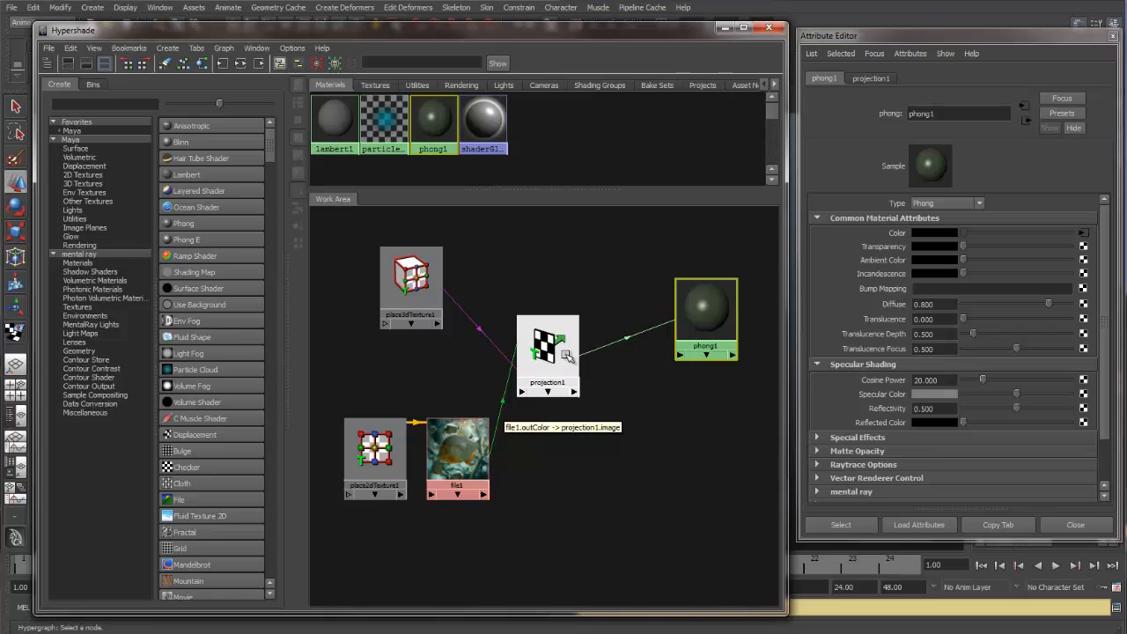
{"action": "left_click_drag", "start_coordinate": [648, 34], "coordinate": [632, 445]}
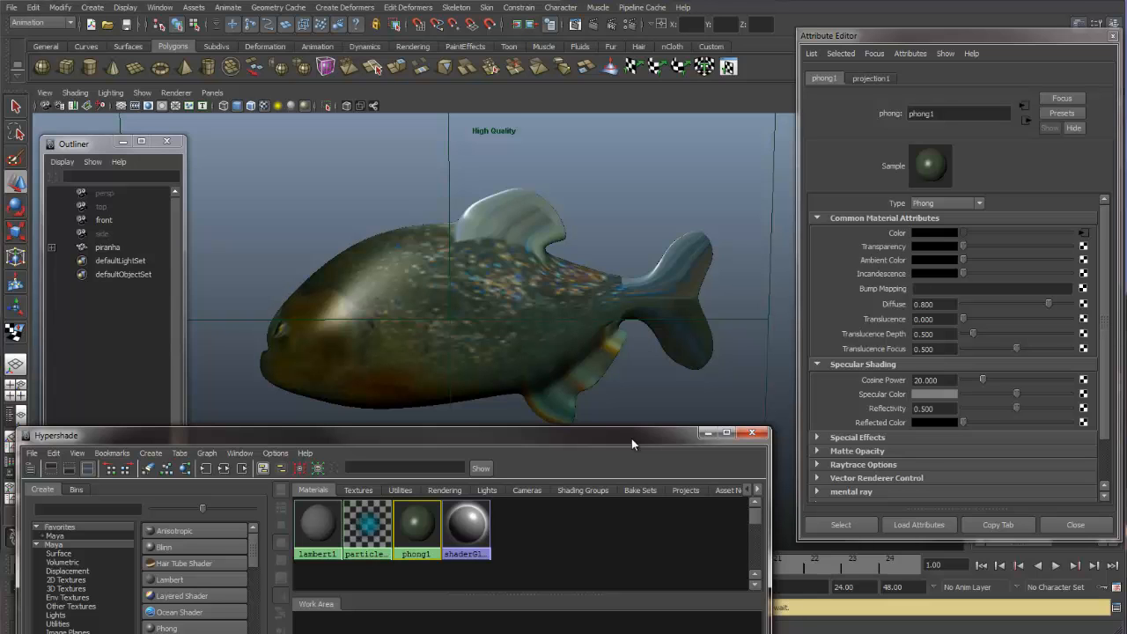
{"action": "left_click_drag", "start_coordinate": [632, 439], "coordinate": [636, 148]}
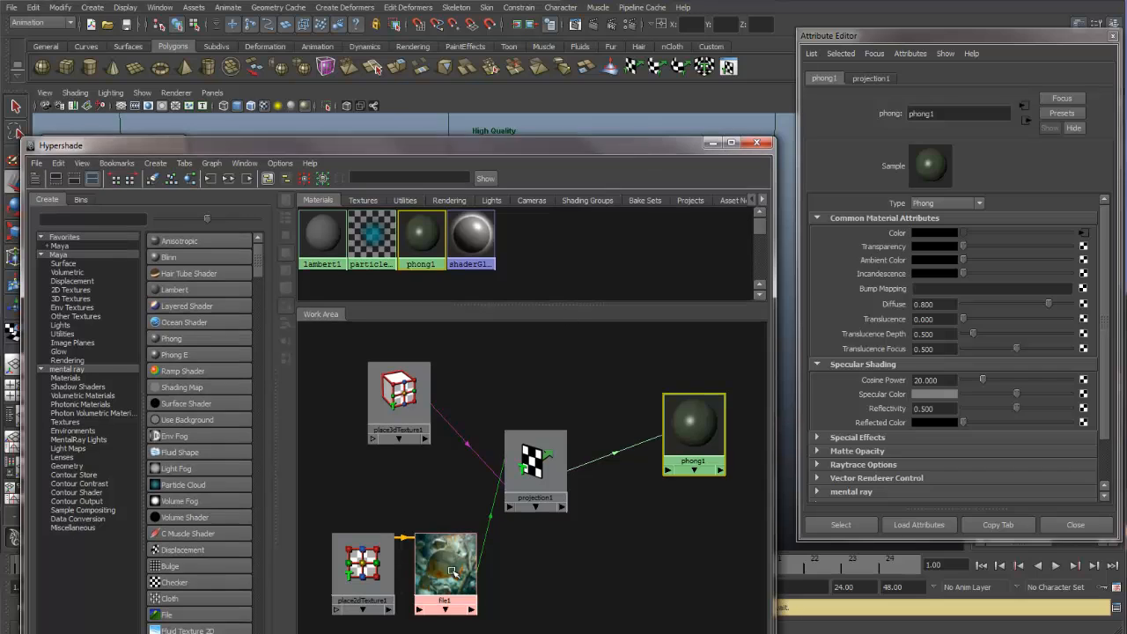
Step: Connect projection1 to the bump mapping of phong1, after checking the file1 texture attributes
{"action": "left_click_drag", "start_coordinate": [445, 575], "coordinate": [431, 561]}
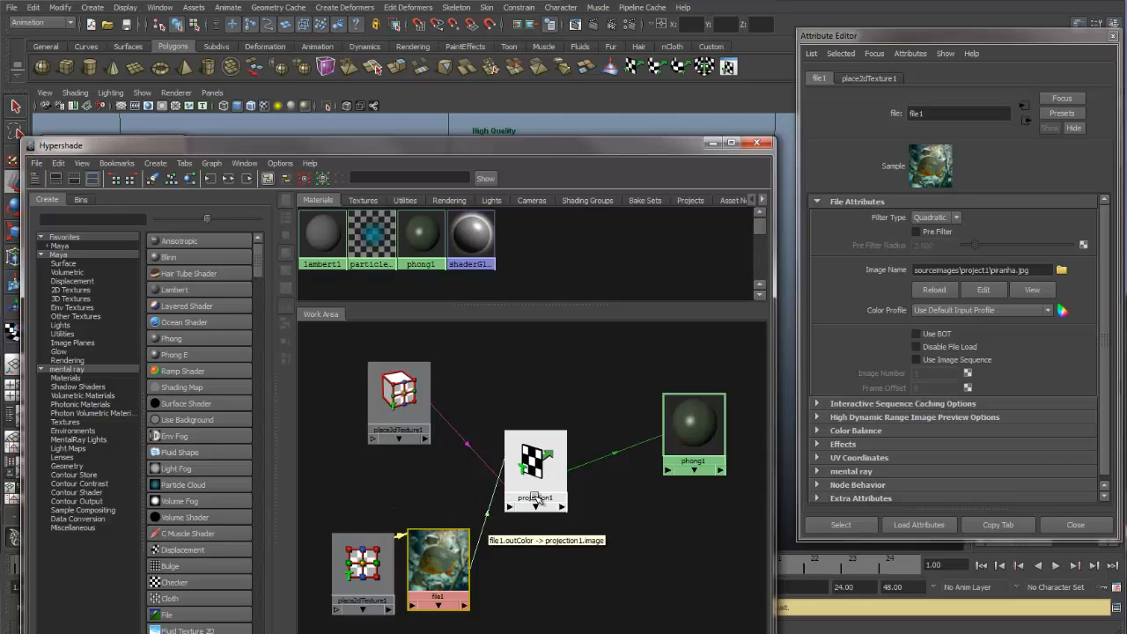
{"action": "left_click", "coordinate": [691, 427]}
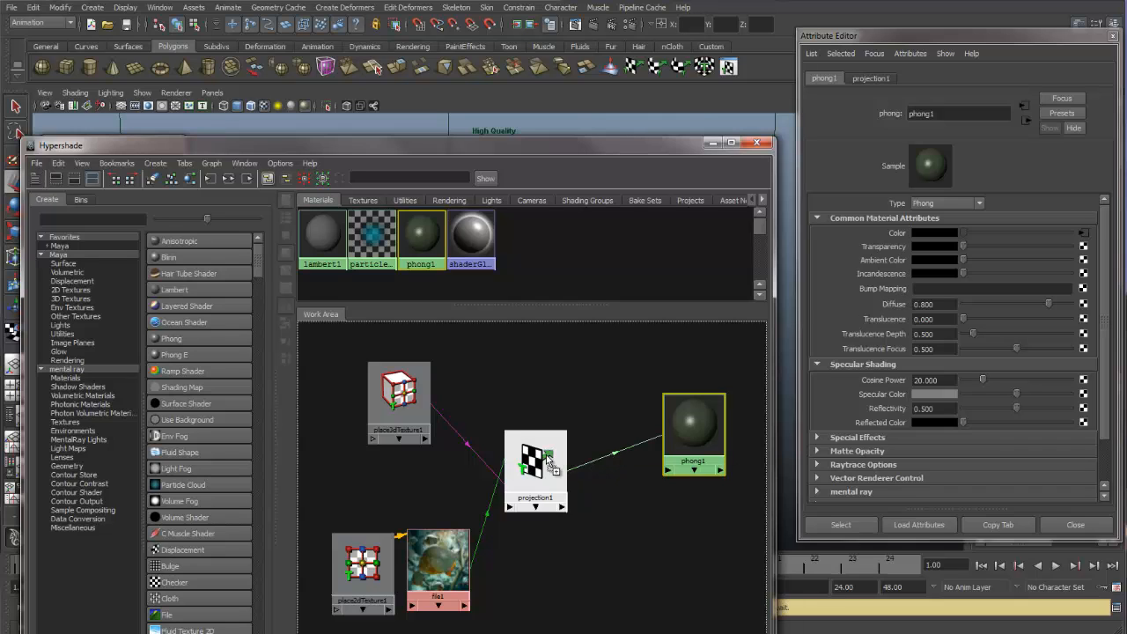
{"action": "middle_click_drag", "start_coordinate": [547, 456], "coordinate": [885, 284]}
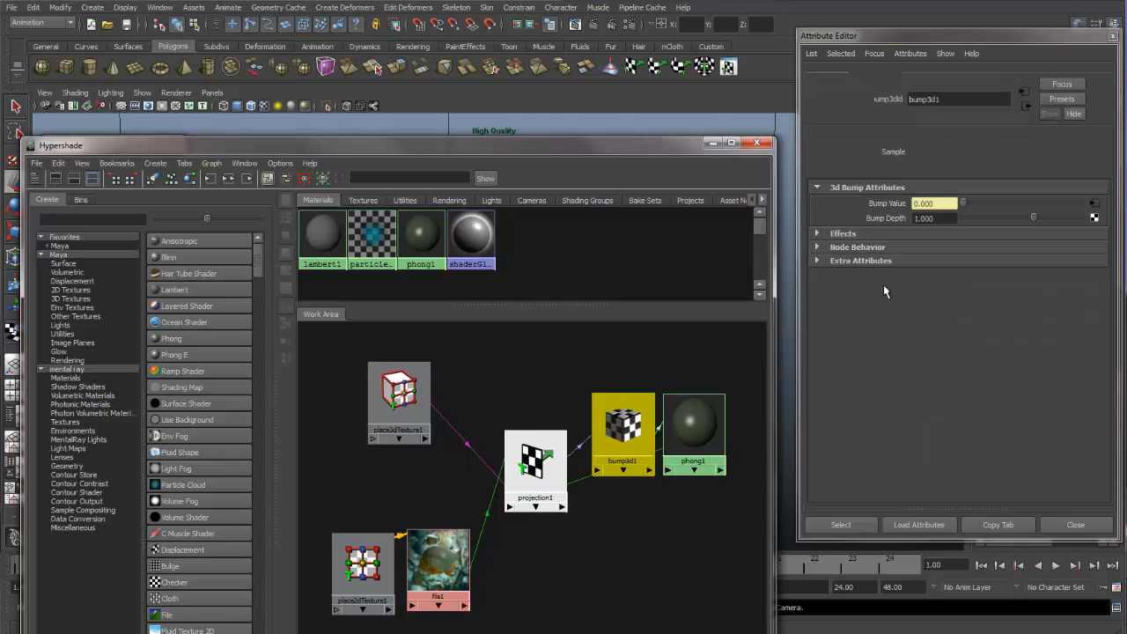
Step: Space out the bump3d1 and projection1 nodes, and uncover the piranha with the phong1 attributes displayed
{"action": "left_click", "coordinate": [631, 430]}
{"action": "left_click_drag", "start_coordinate": [622, 431], "coordinate": [613, 393]}
{"action": "left_click_drag", "start_coordinate": [550, 451], "coordinate": [537, 436]}
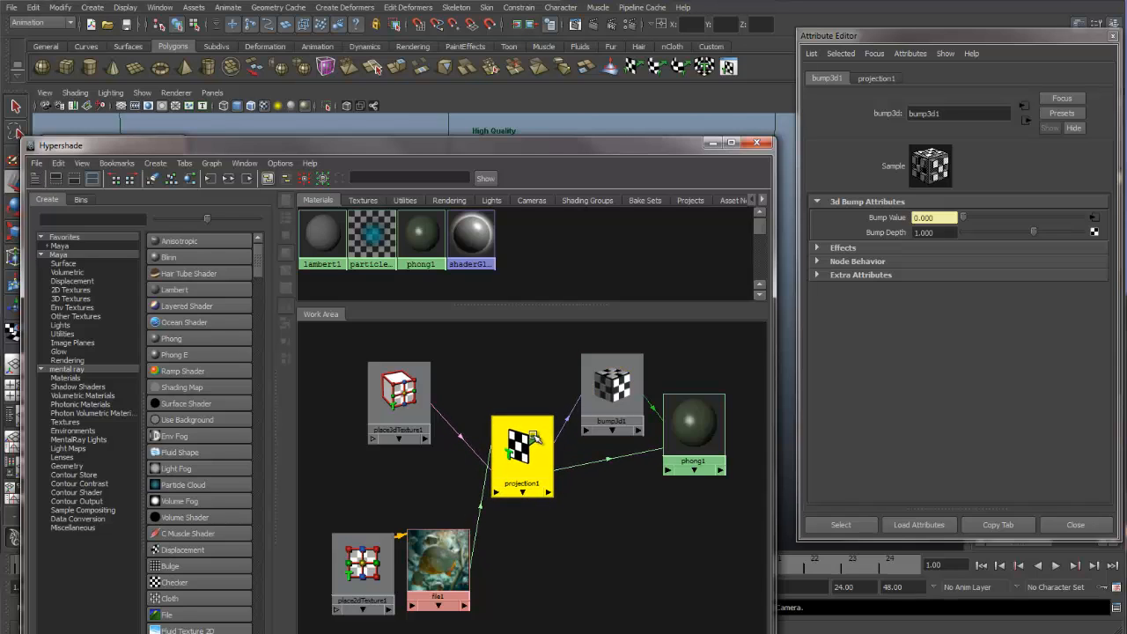
{"action": "left_click", "coordinate": [608, 388]}
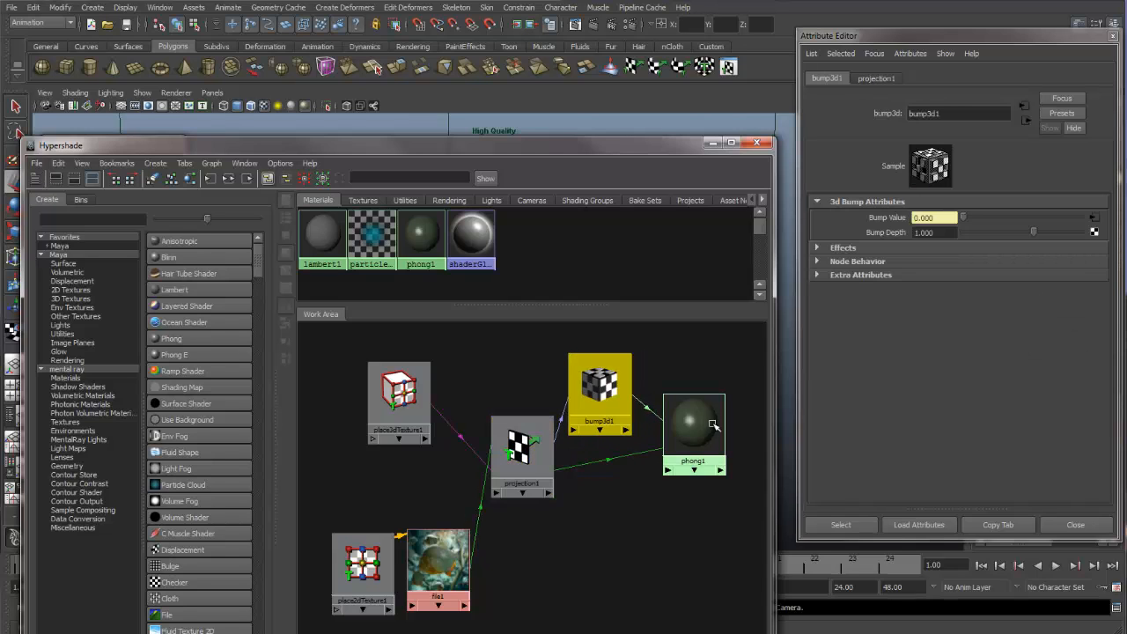
{"action": "left_click", "coordinate": [713, 426]}
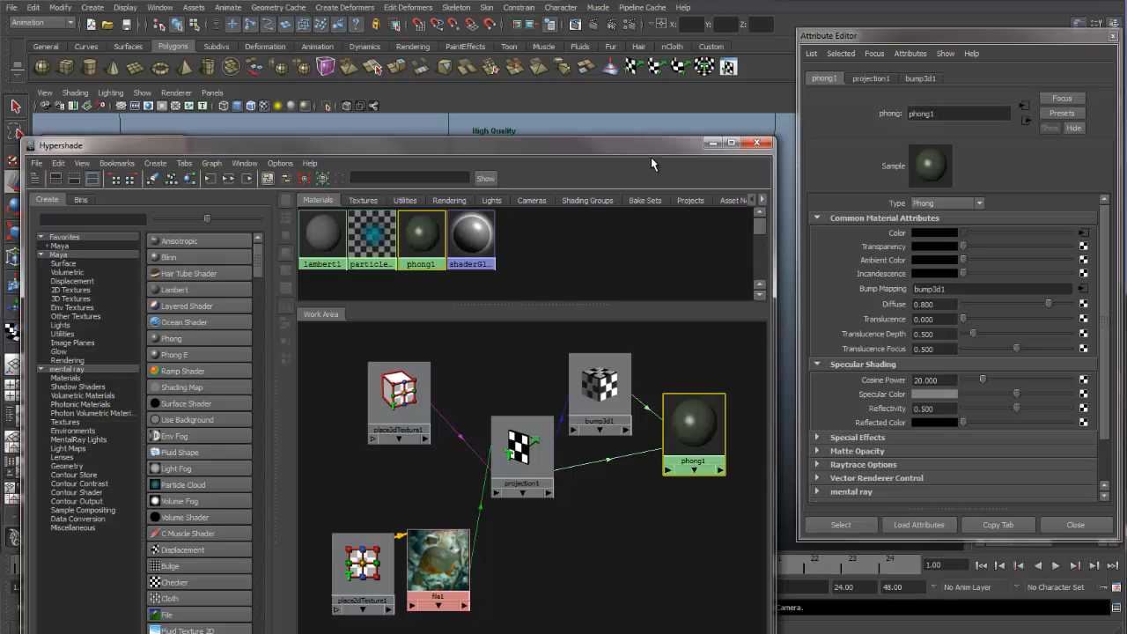
{"action": "left_click_drag", "start_coordinate": [652, 147], "coordinate": [626, 447]}
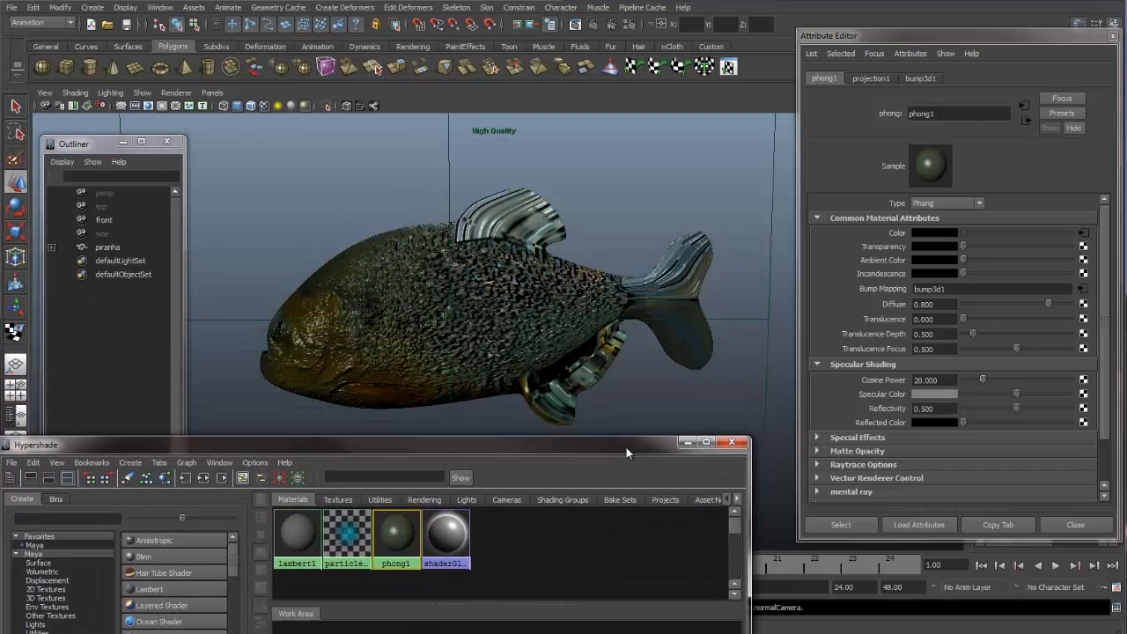
Step: Set the bump depth of the bump3d1 node to 0.3
{"action": "left_click_drag", "start_coordinate": [626, 447], "coordinate": [631, 144]}
{"action": "left_click", "coordinate": [576, 371]}
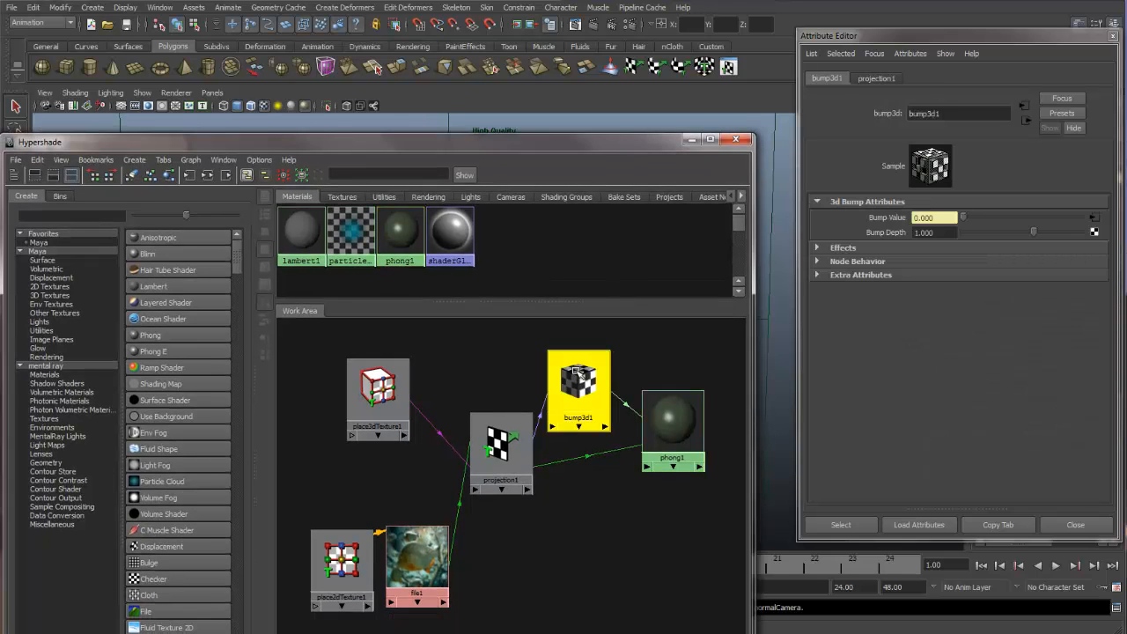
{"action": "left_click_drag", "start_coordinate": [941, 232], "coordinate": [890, 236]}
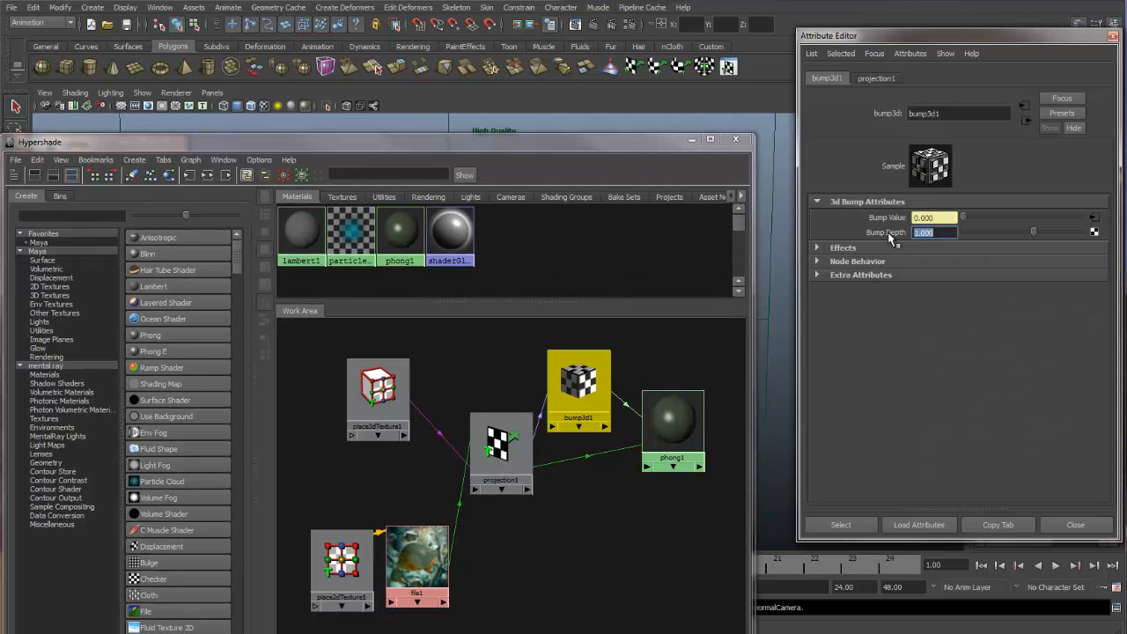
{"action": "type", "text": "0.3"}
{"action": "key", "text": "Return"}
Step: Uncover the piranha in the viewport, render the current frame and compare it with the stored render
{"action": "left_click_drag", "start_coordinate": [609, 147], "coordinate": [634, 323]}
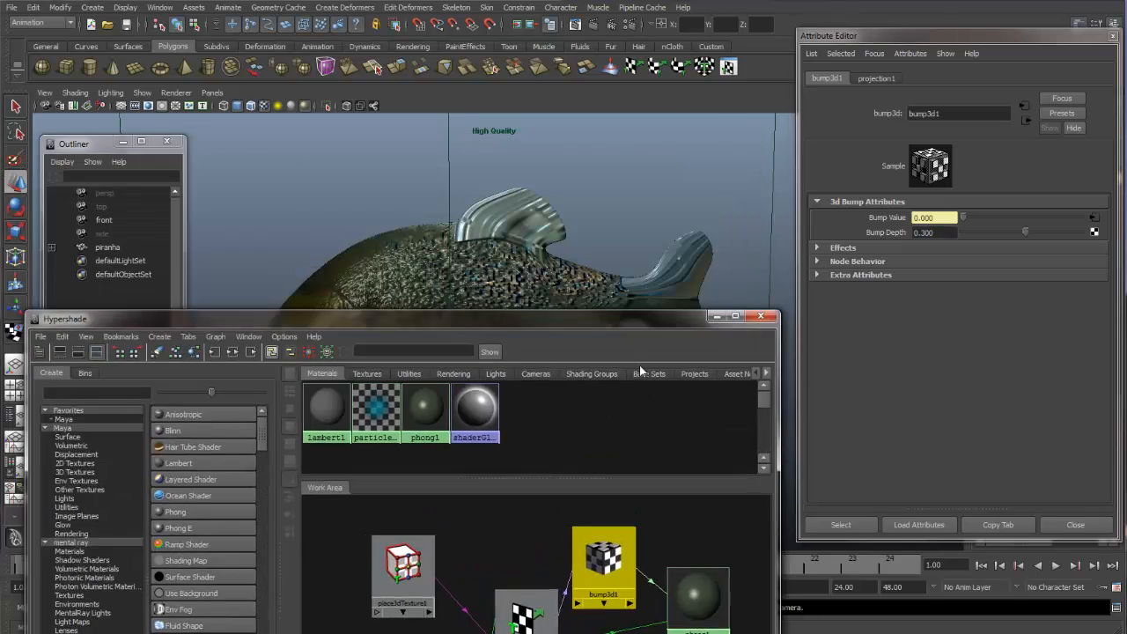
{"action": "left_click_drag", "start_coordinate": [640, 370], "coordinate": [635, 454]}
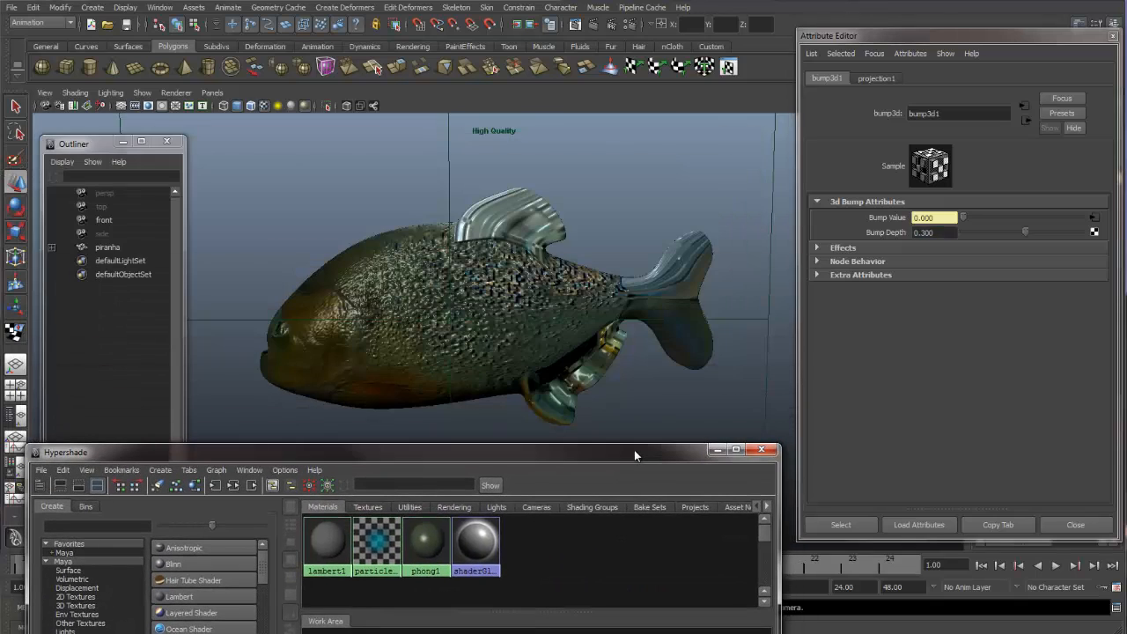
{"action": "left_click", "coordinate": [593, 24]}
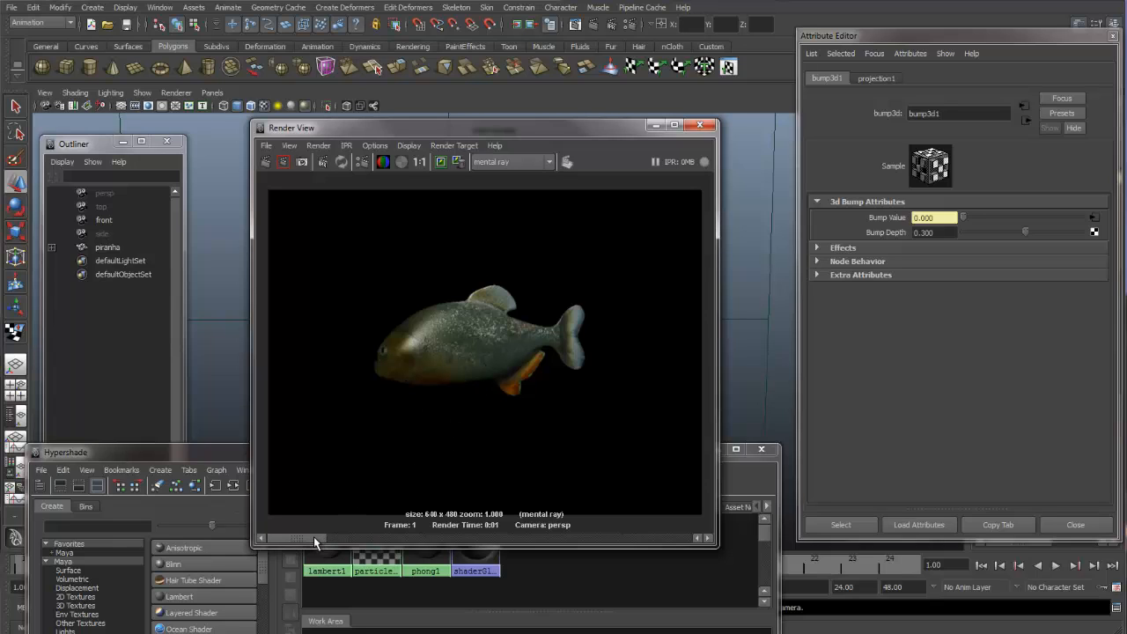
{"action": "mouse_move", "coordinate": [316, 537]}
{"action": "left_mouse_down"}
{"action": "mouse_move", "coordinate": [420, 534]}
{"action": "mouse_move", "coordinate": [297, 535]}
{"action": "mouse_move", "coordinate": [367, 526]}
{"action": "mouse_move", "coordinate": [314, 528]}
{"action": "left_mouse_up"}
Step: Set the bump depth of bump3d1 to 0.6 and render the piranha again
{"action": "left_click", "coordinate": [934, 233]}
{"action": "type", "text": "0.6"}
{"action": "key", "text": "Return"}
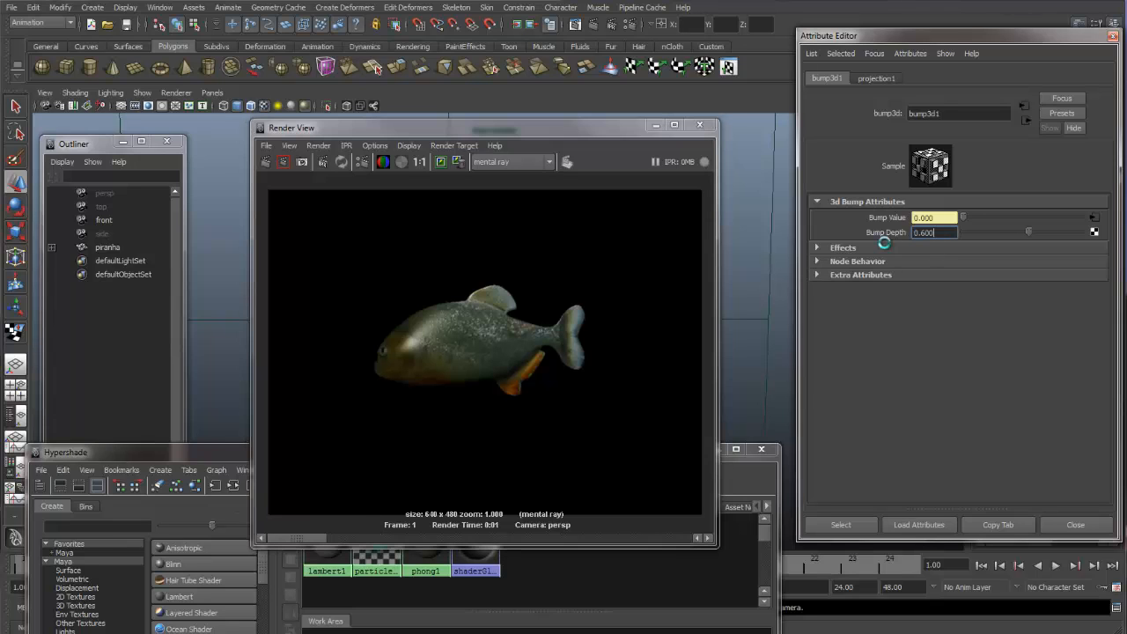
{"action": "left_click", "coordinate": [283, 163]}
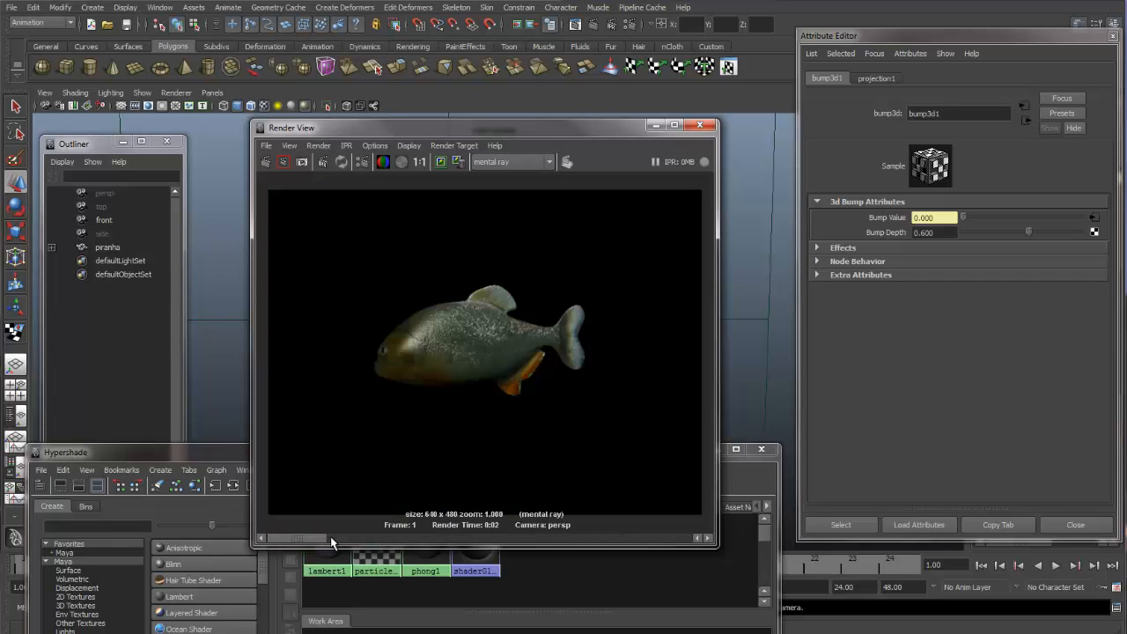
Step: Flip between the stored renders to compare the bump strengths, and shift the Render View aside
{"action": "left_click", "coordinate": [331, 539]}
{"action": "left_click", "coordinate": [325, 539]}
{"action": "mouse_move", "coordinate": [304, 538]}
{"action": "left_mouse_down"}
{"action": "mouse_move", "coordinate": [341, 537]}
{"action": "mouse_move", "coordinate": [306, 536]}
{"action": "left_mouse_up"}
{"action": "left_click_drag", "start_coordinate": [597, 128], "coordinate": [627, 102]}
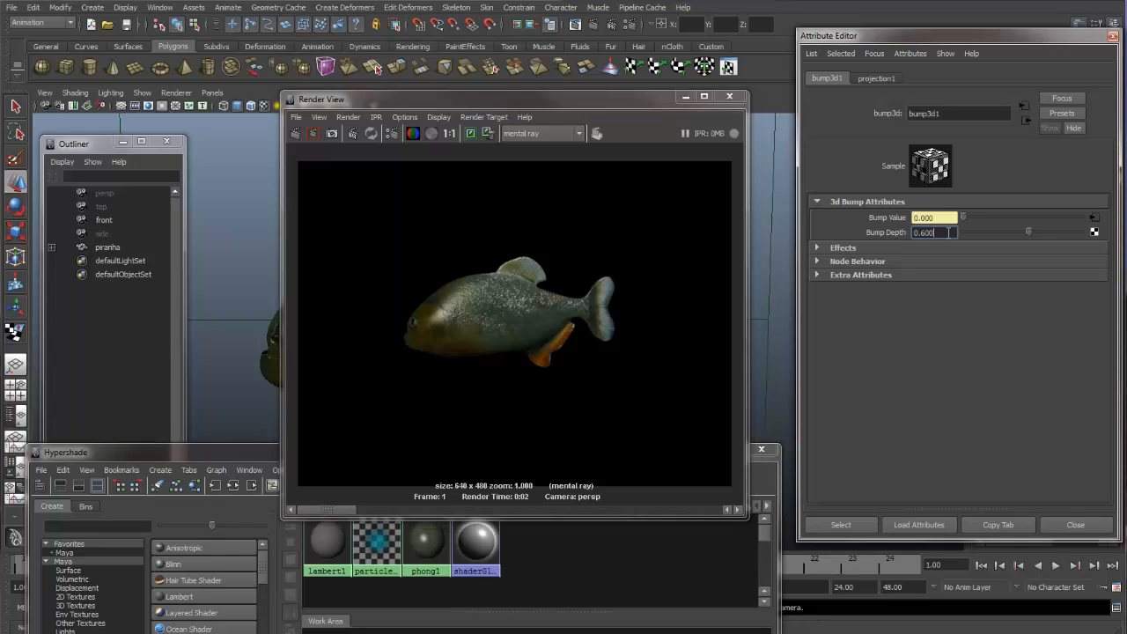
Step: Invert the bump by setting its depth to -0.6, keep the current render image and render the frame again
{"action": "left_click", "coordinate": [947, 233]}
{"action": "type", "text": "-0.600"}
{"action": "key", "text": "Return"}
{"action": "left_click", "coordinate": [470, 134]}
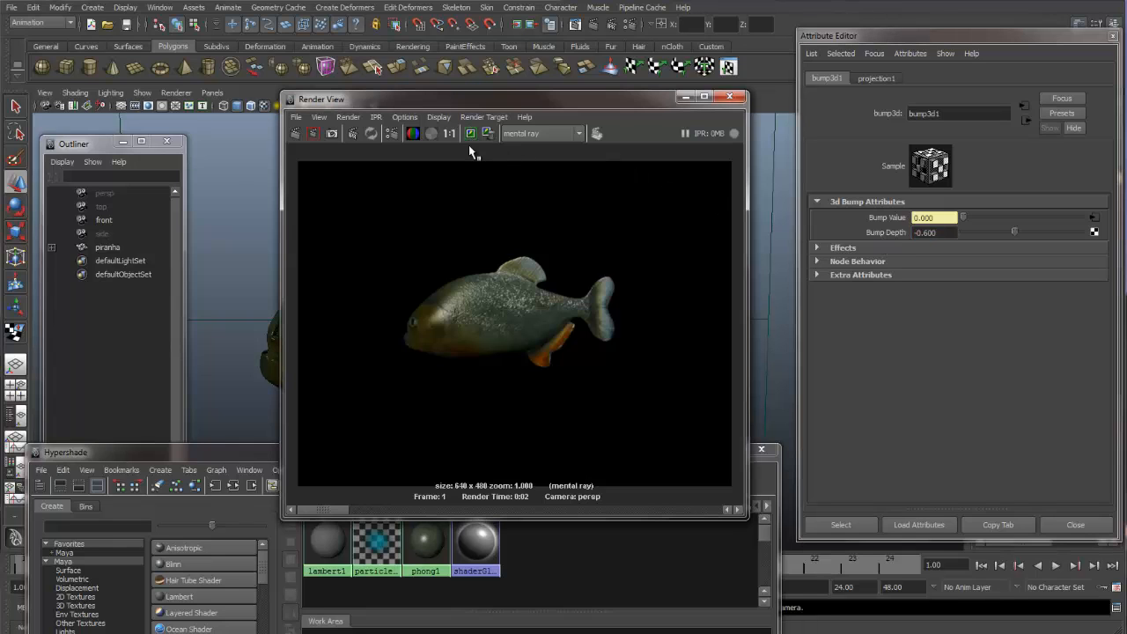
{"action": "left_click", "coordinate": [296, 133]}
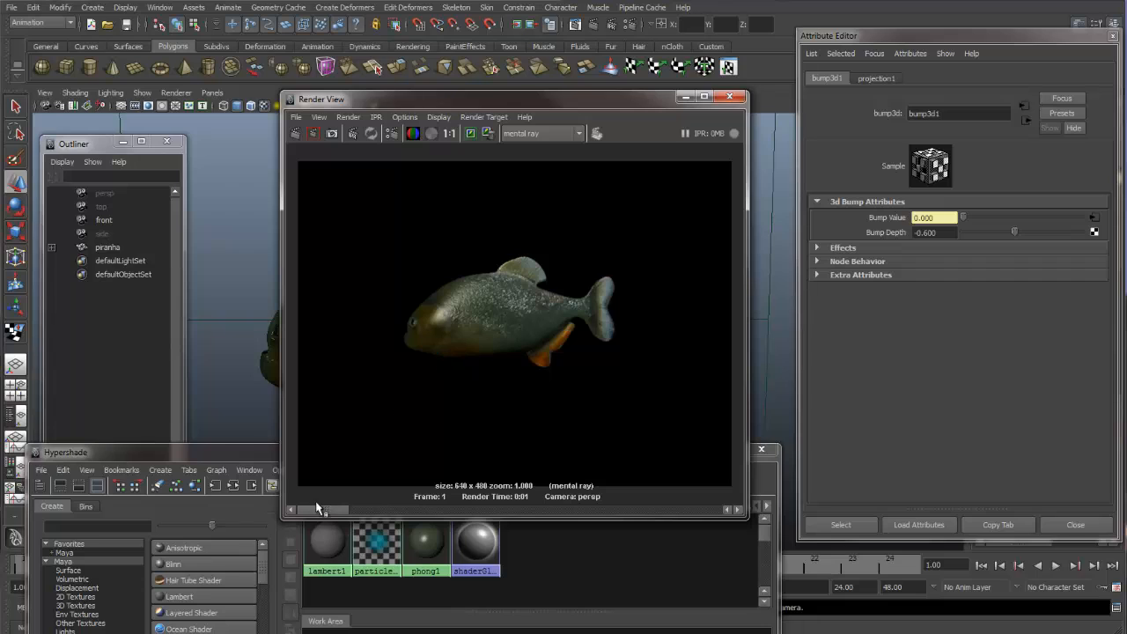
Step: Compare the inverted-bump render with the stored images, and review the bump3d1 connections in the Hypershade
{"action": "mouse_move", "coordinate": [323, 510]}
{"action": "left_mouse_down"}
{"action": "mouse_move", "coordinate": [399, 509]}
{"action": "mouse_move", "coordinate": [339, 510]}
{"action": "left_mouse_up"}
{"action": "left_click_drag", "start_coordinate": [566, 101], "coordinate": [538, 61]}
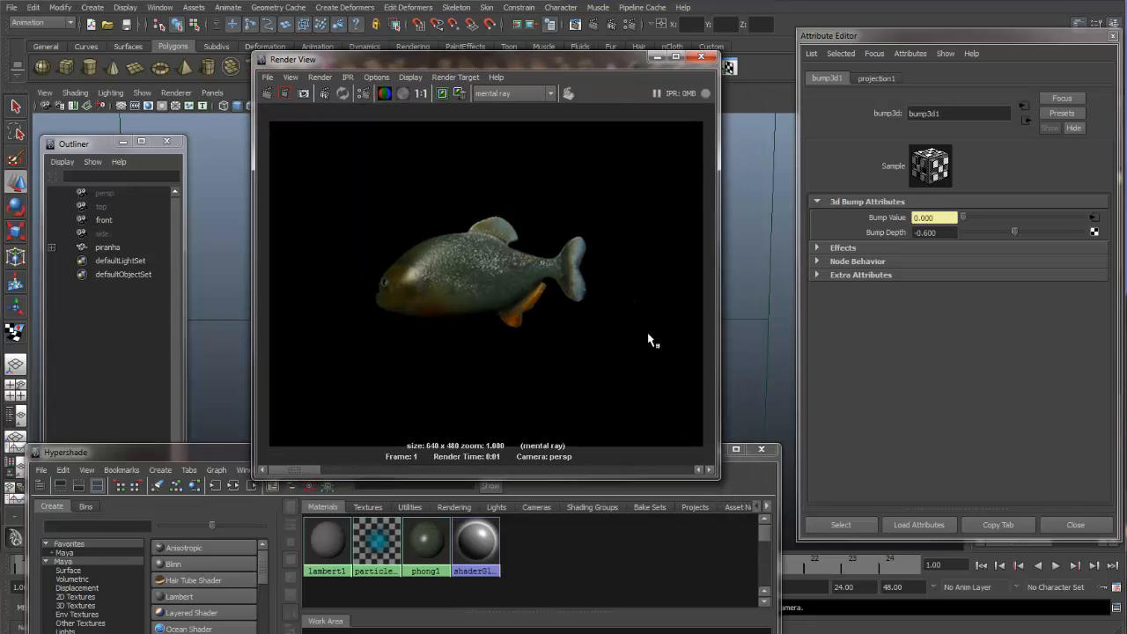
{"action": "left_click_drag", "start_coordinate": [247, 457], "coordinate": [223, 59]}
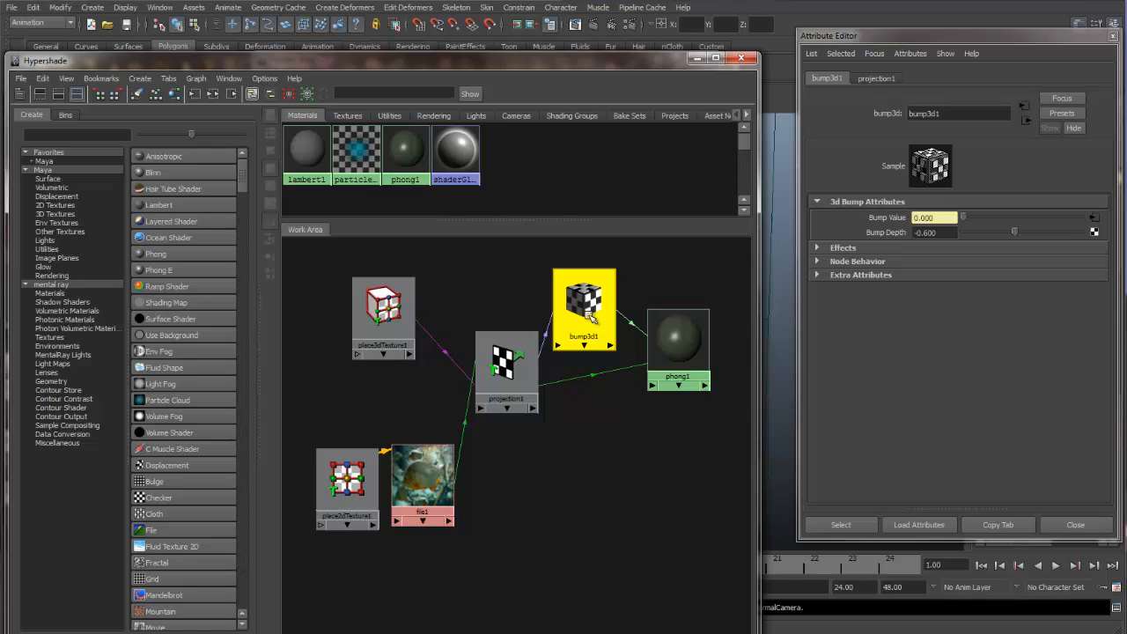
{"action": "left_click_drag", "start_coordinate": [564, 61], "coordinate": [610, 404]}
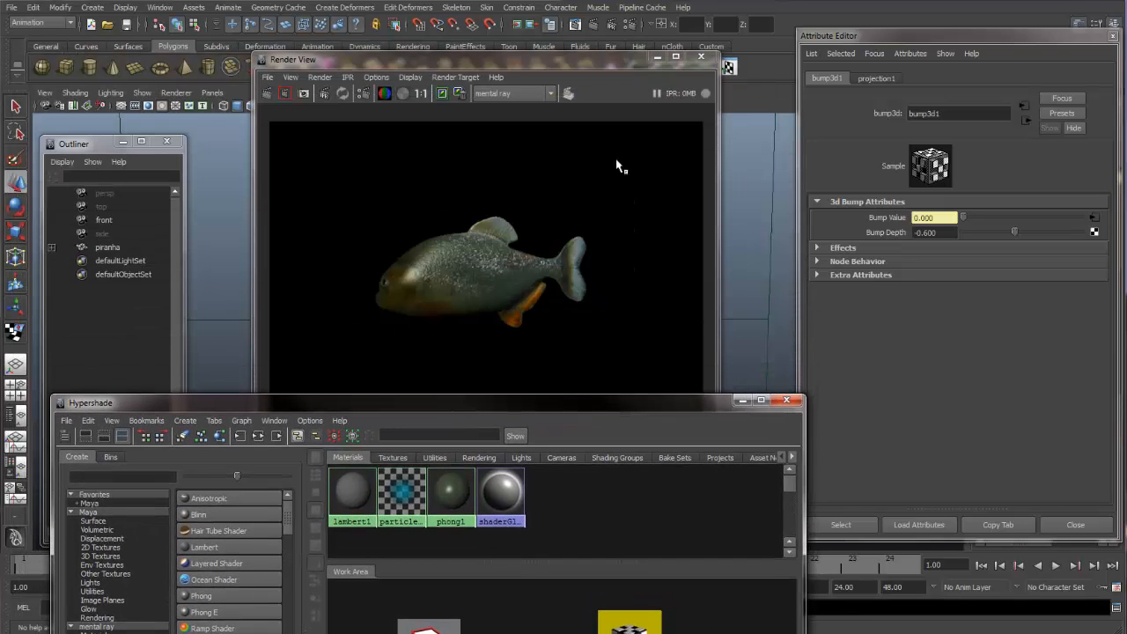